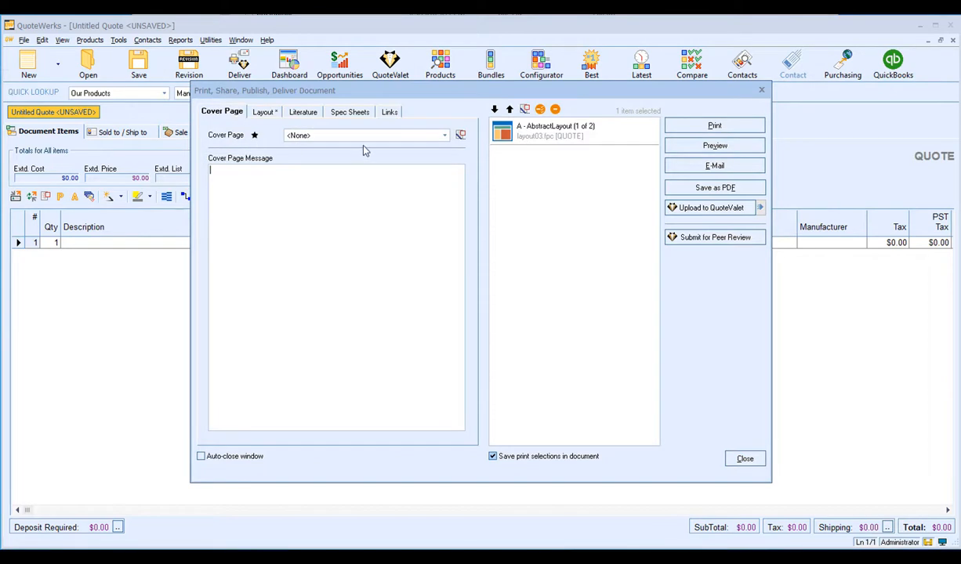
- Review the cover pages, literature and print layouts available for the quote, and close the delivery window
click(354, 137)
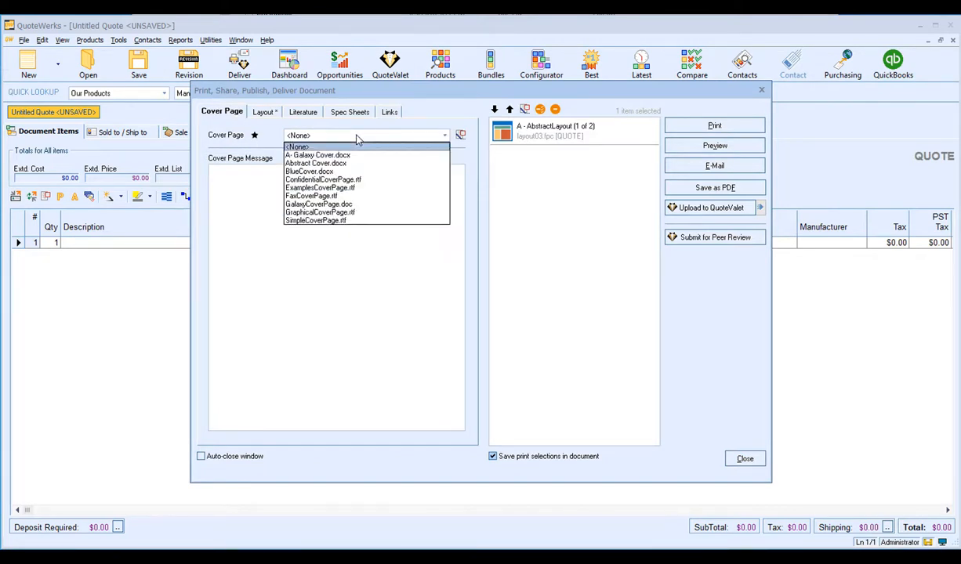
click(357, 138)
click(297, 111)
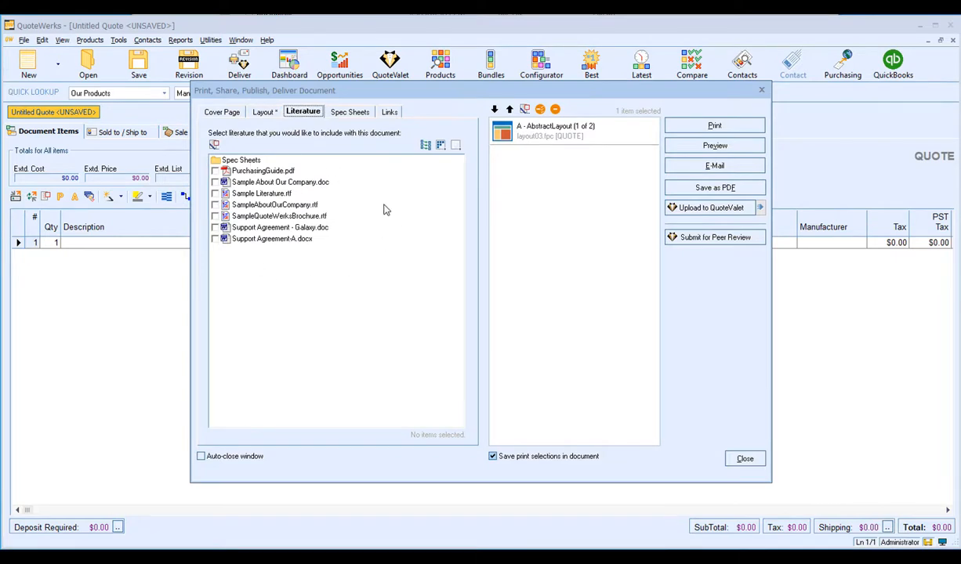
click(264, 114)
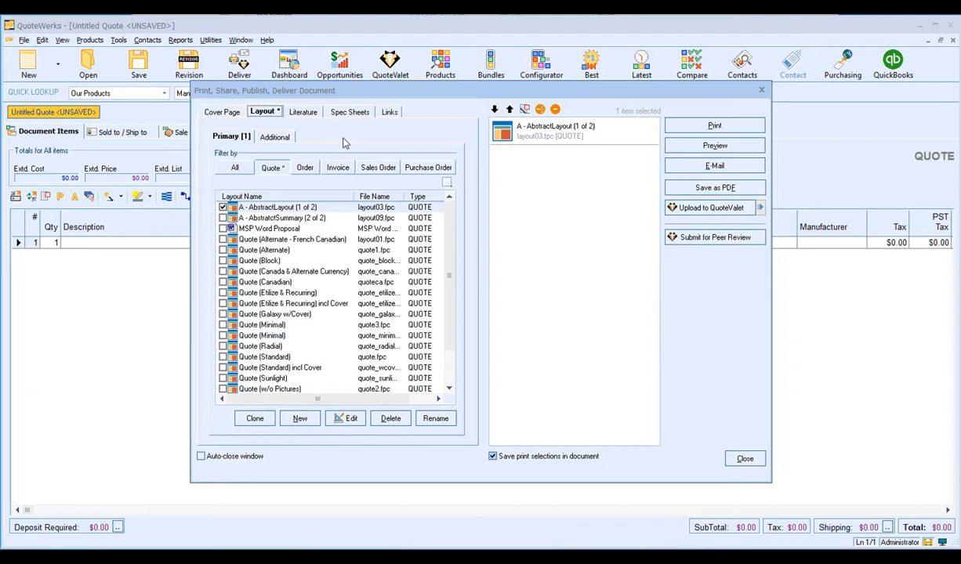
click(743, 459)
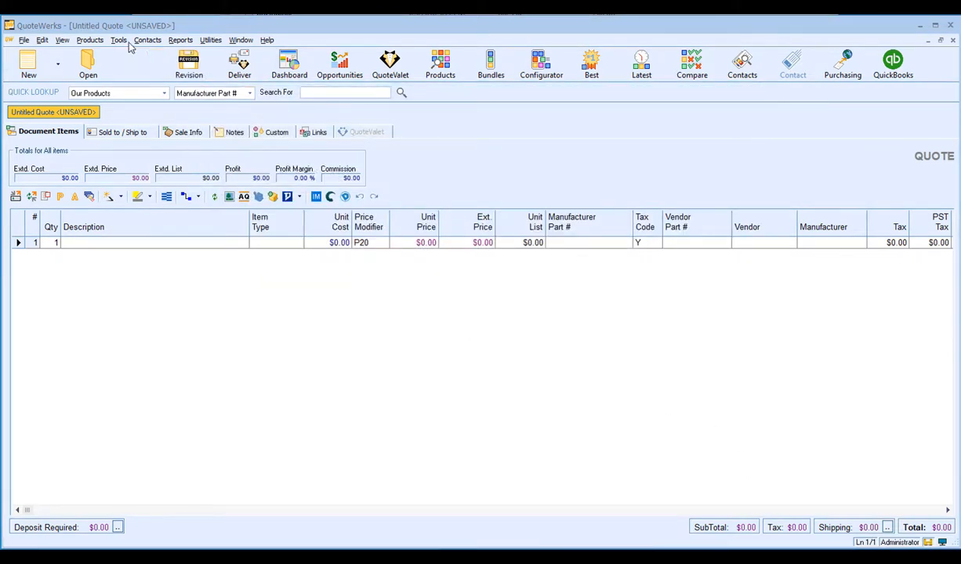
- Enable individual Resource security in the program's security options and save the settings
click(120, 41)
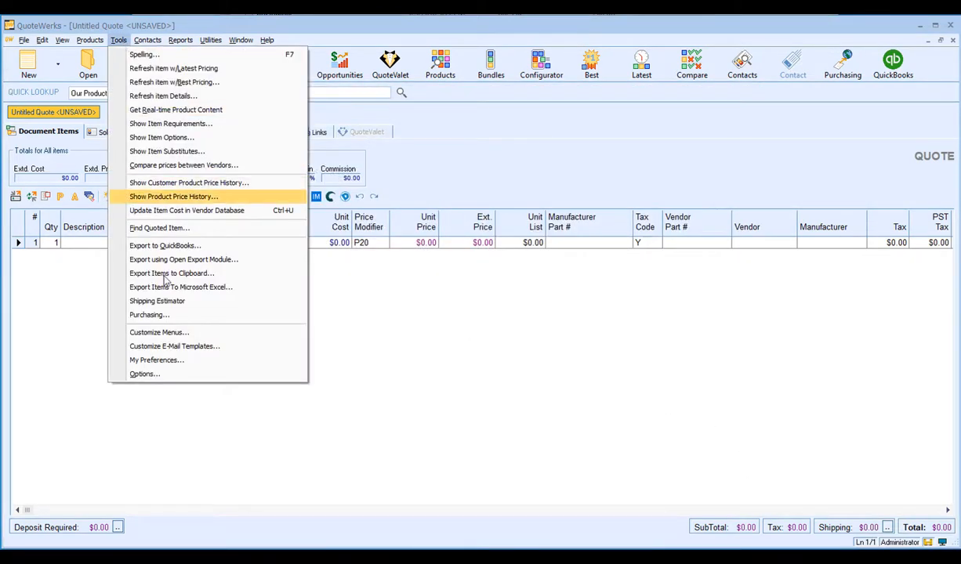
click(177, 377)
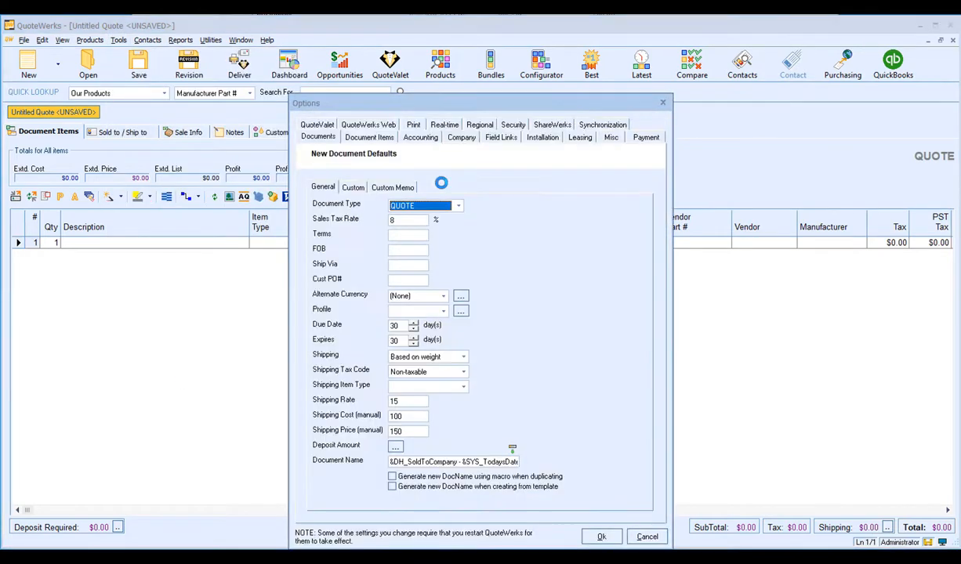
click(513, 126)
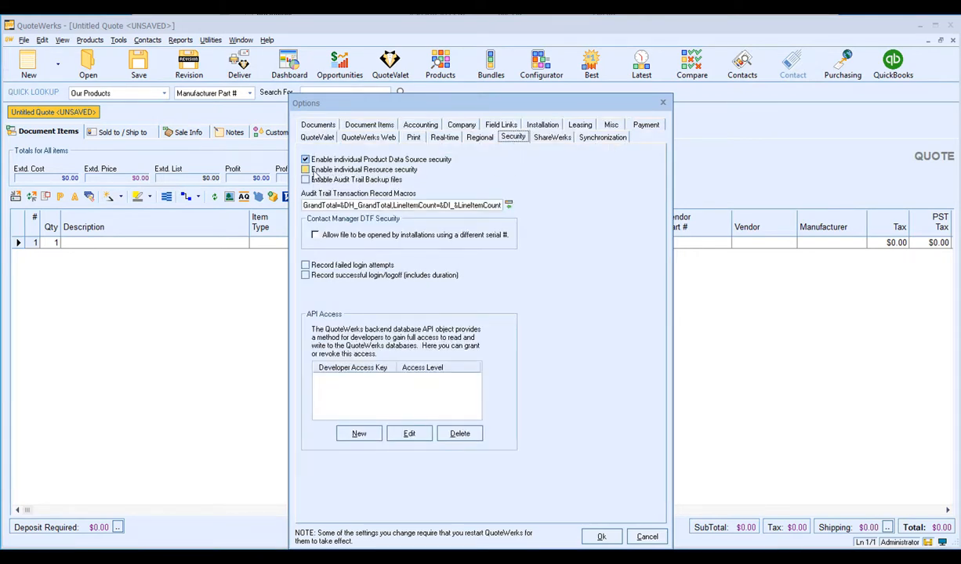
click(306, 170)
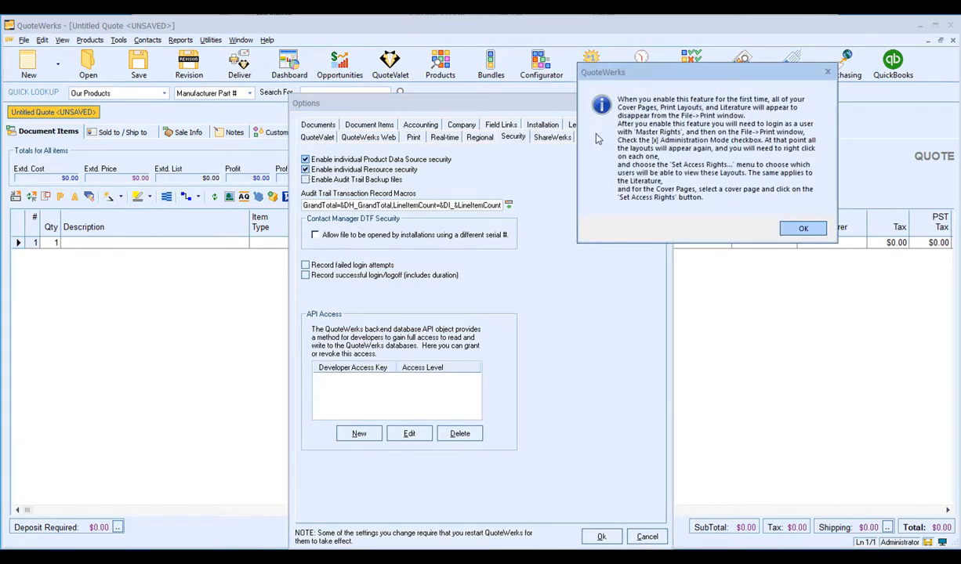
drag(699, 70, 429, 125)
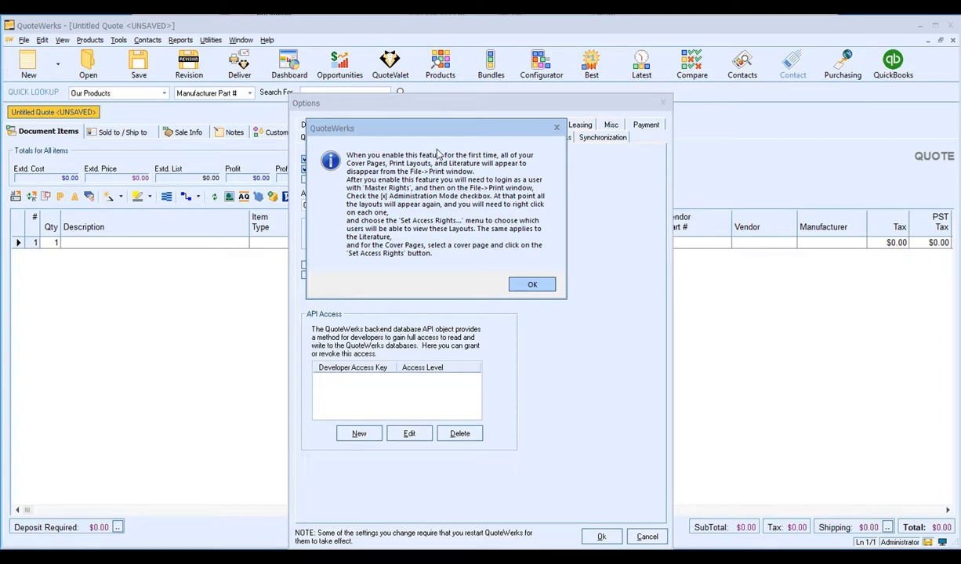
click(544, 289)
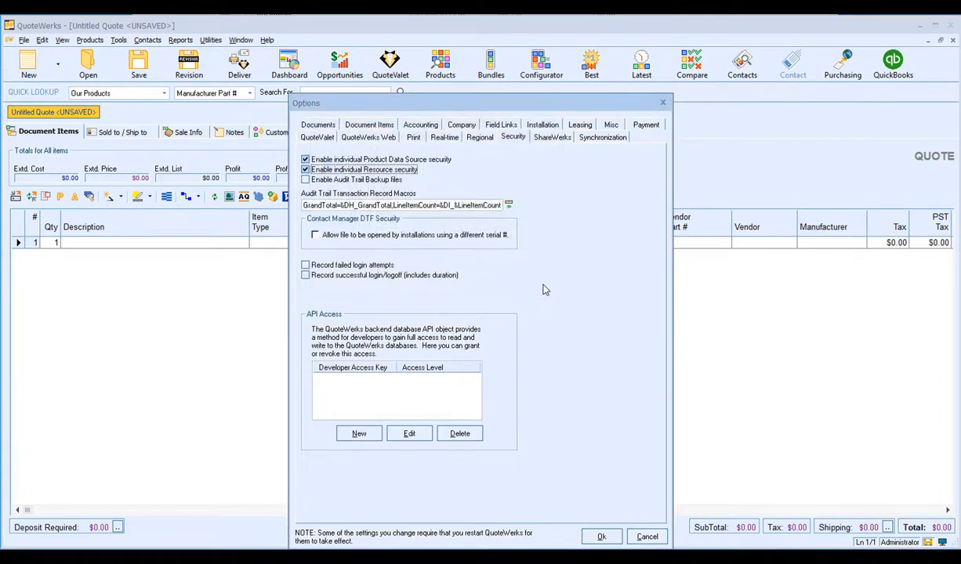
click(603, 538)
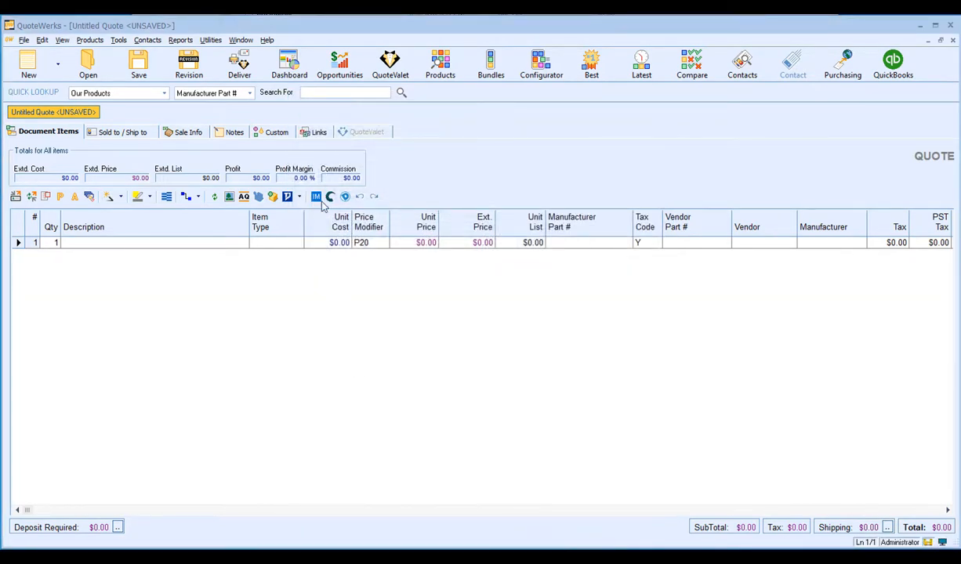
- Check which print layouts, literature and cover pages the quote's delivery window offers
click(242, 68)
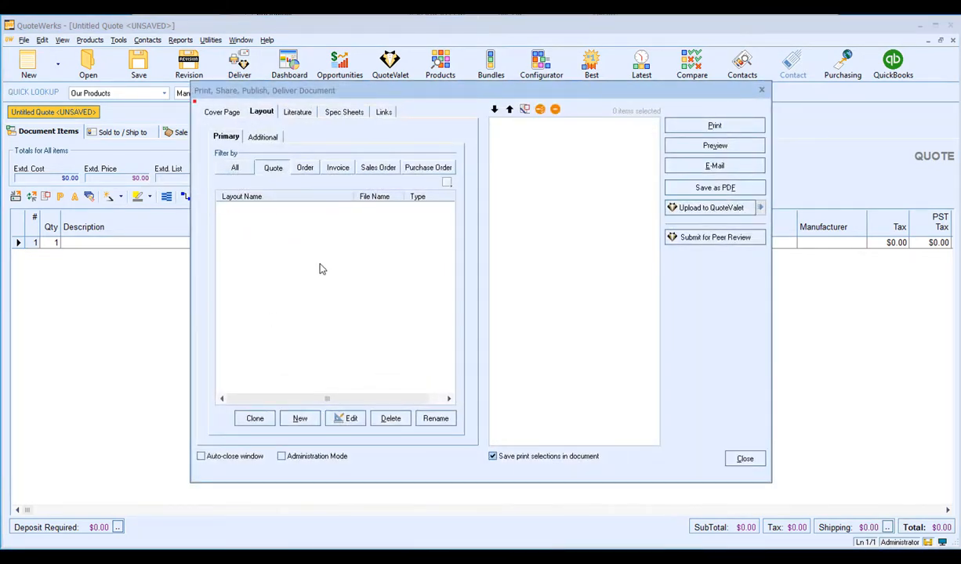
click(297, 114)
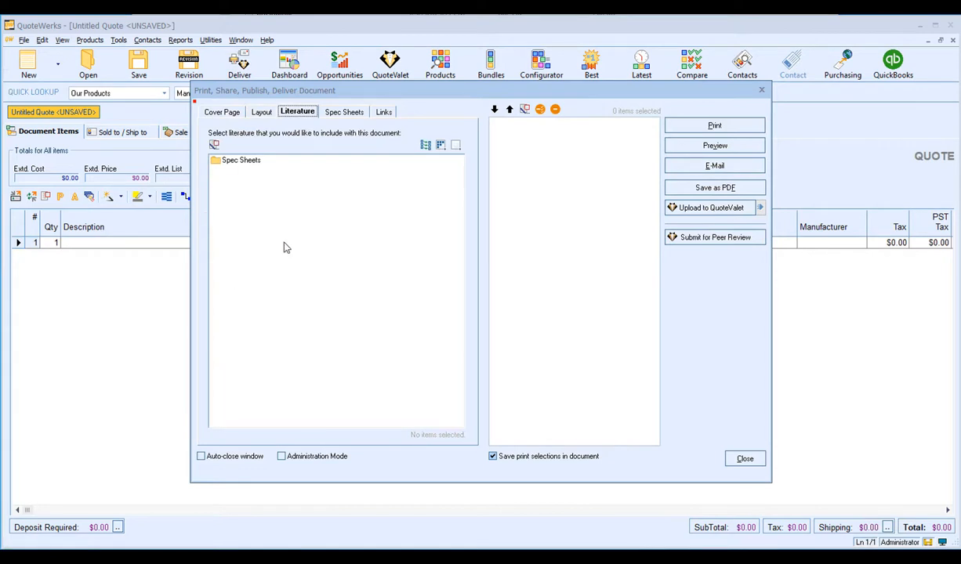
click(214, 112)
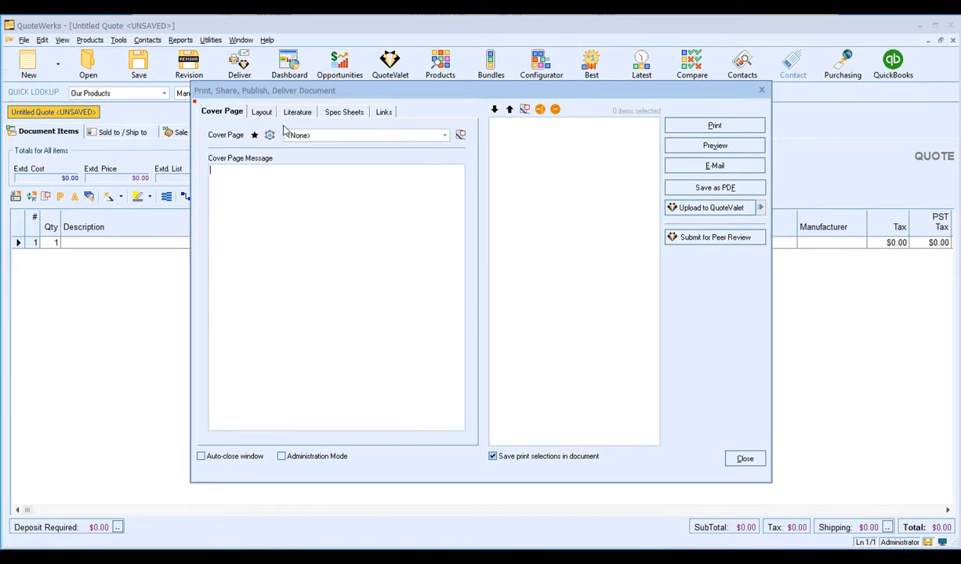
click(413, 136)
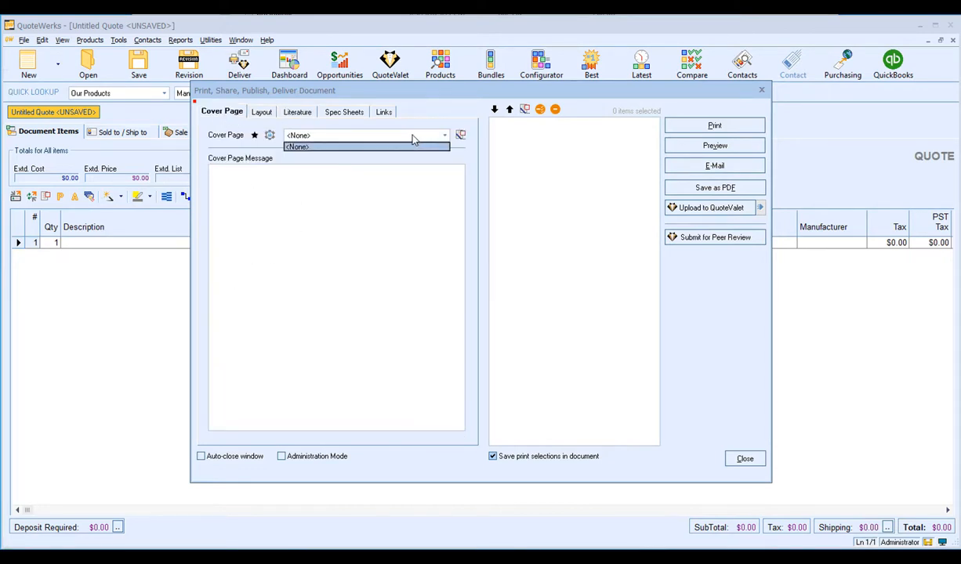
click(398, 128)
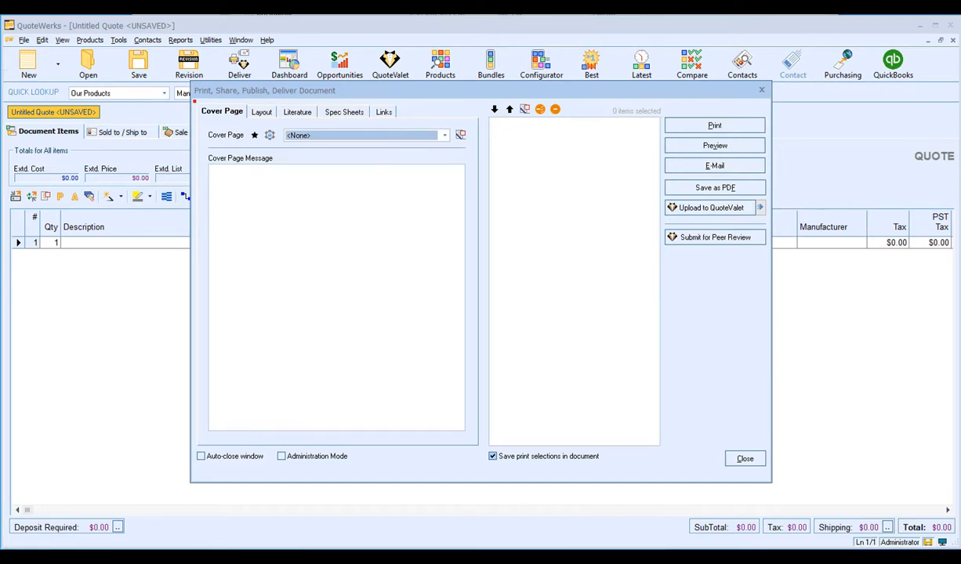
- Turn on Administration Mode for the print layouts and look through the full list of quote layouts
click(259, 113)
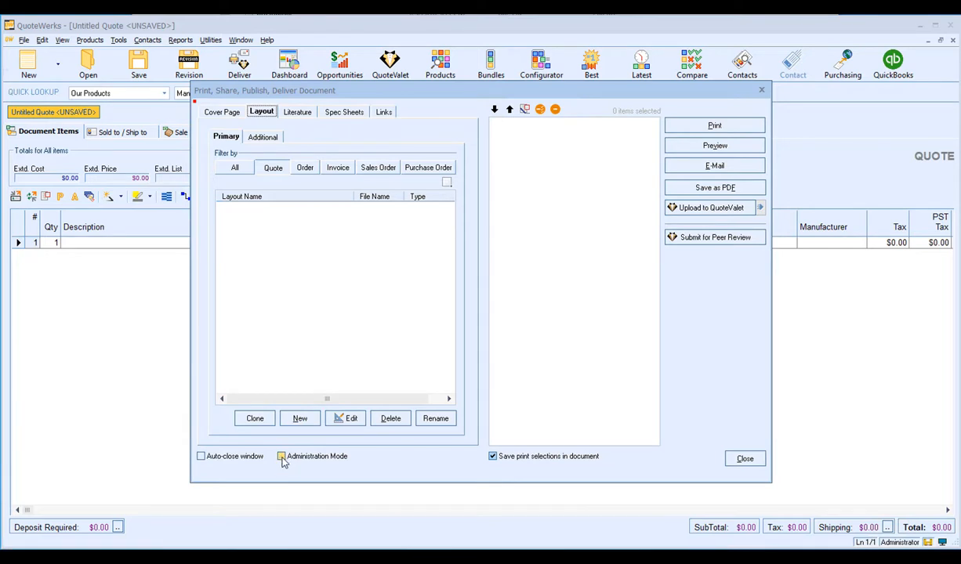
mouse_move(283, 462)
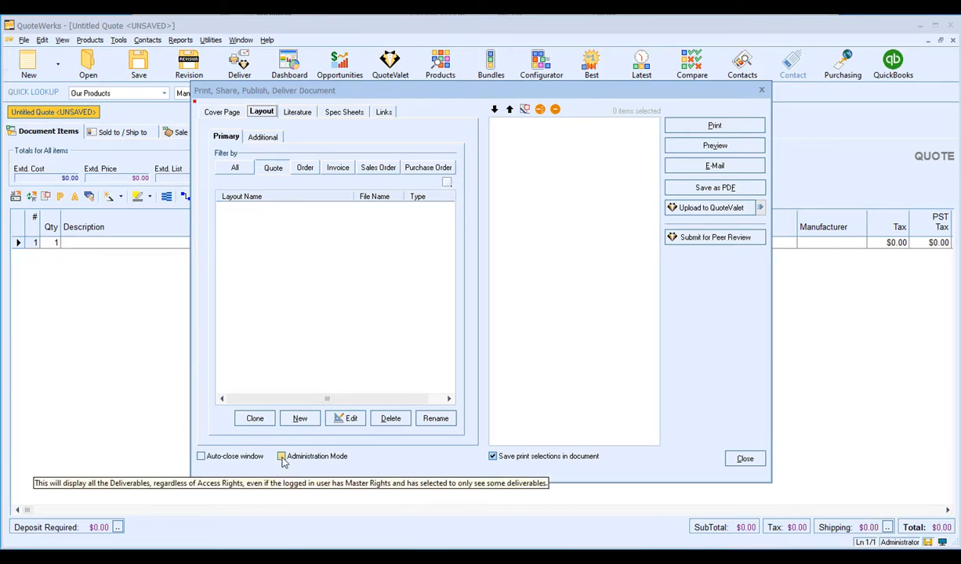
click(281, 457)
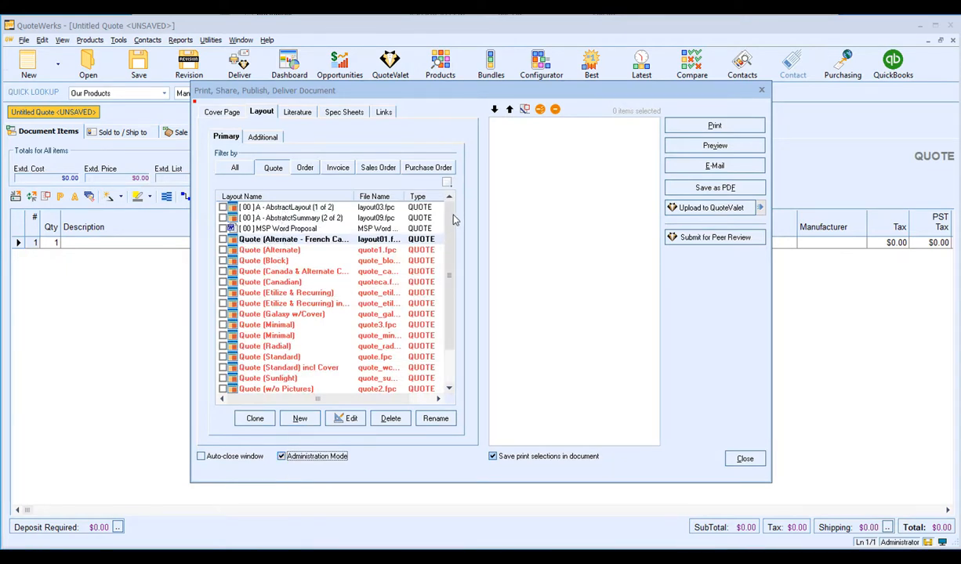
scroll(456, 268, down, 2)
scroll(435, 247, up, 2)
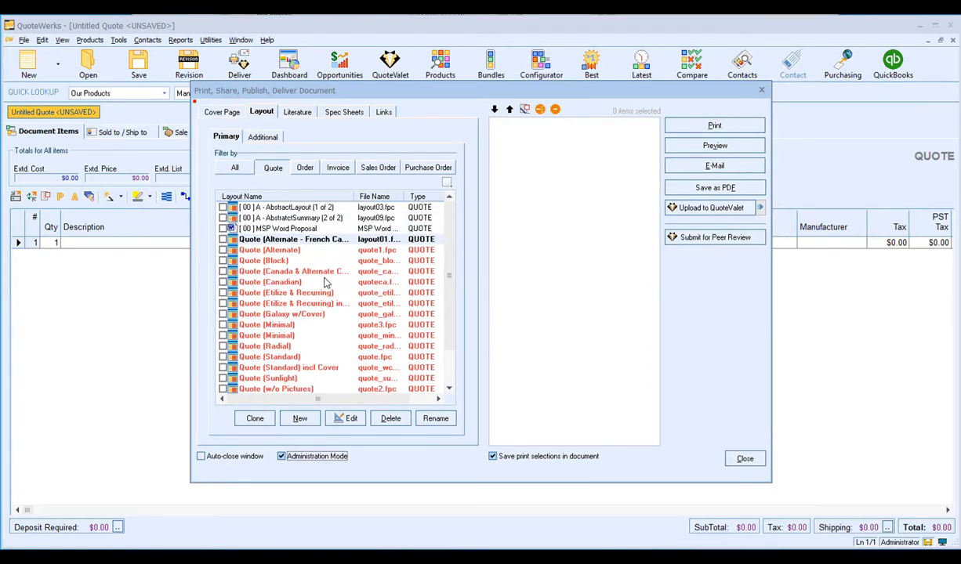
- Set the access rights of A - AbstractLayout (1 of 2): View for Inside Sales, View and Modify for Management
click(283, 209)
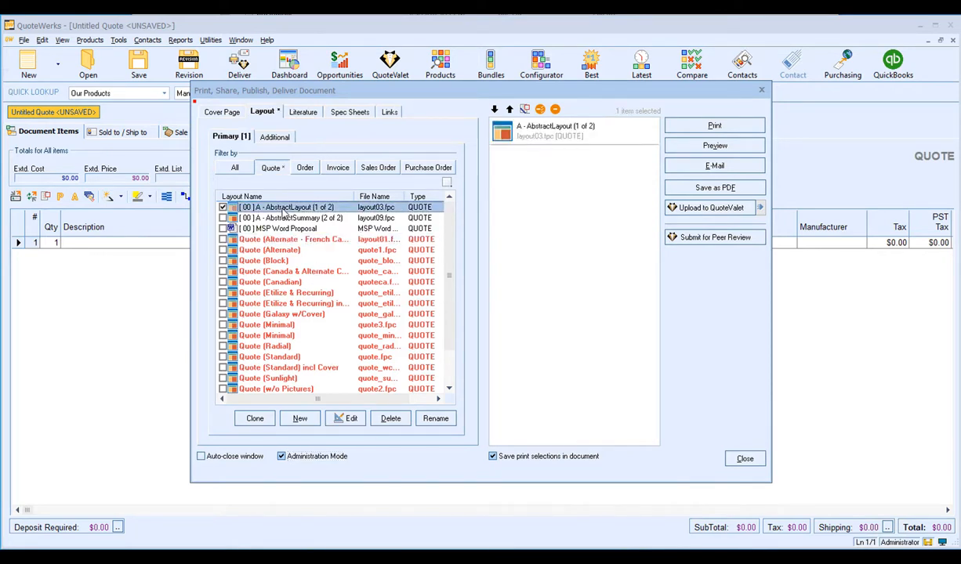
right_click(283, 209)
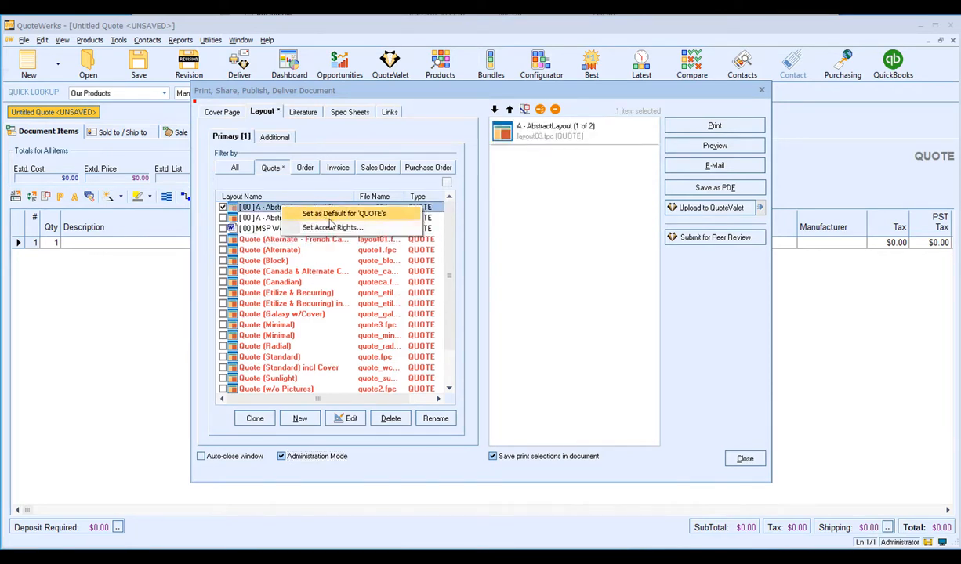
click(321, 227)
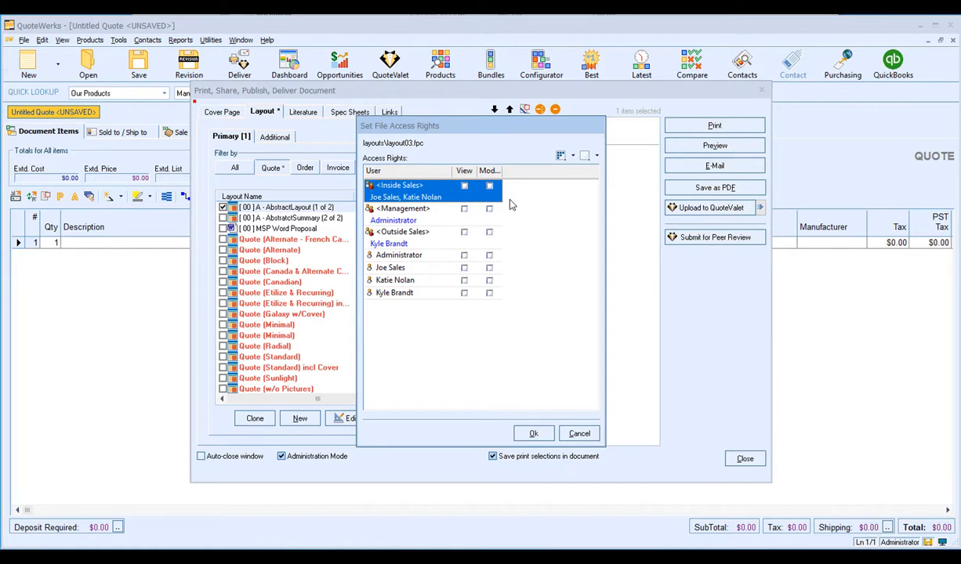
click(465, 187)
click(490, 210)
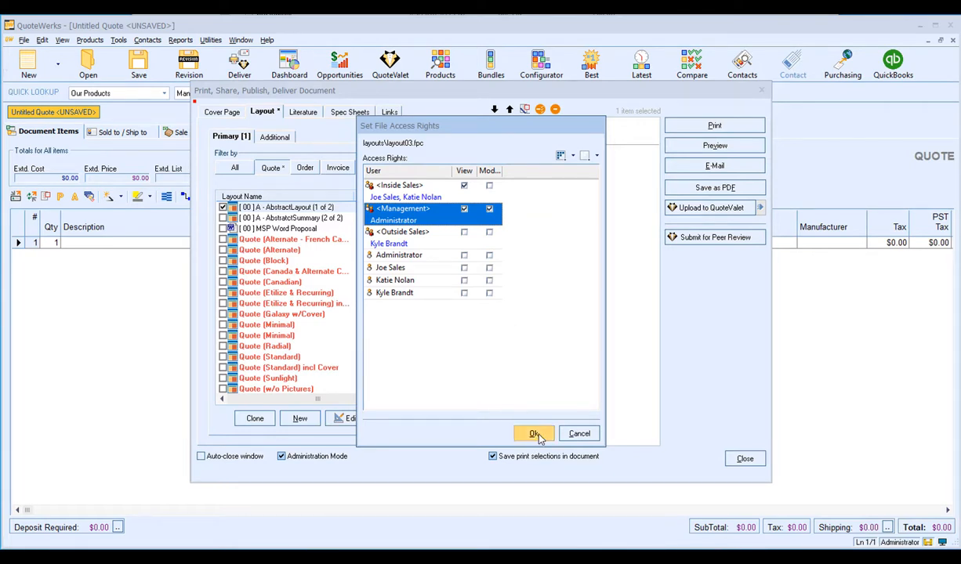
click(571, 155)
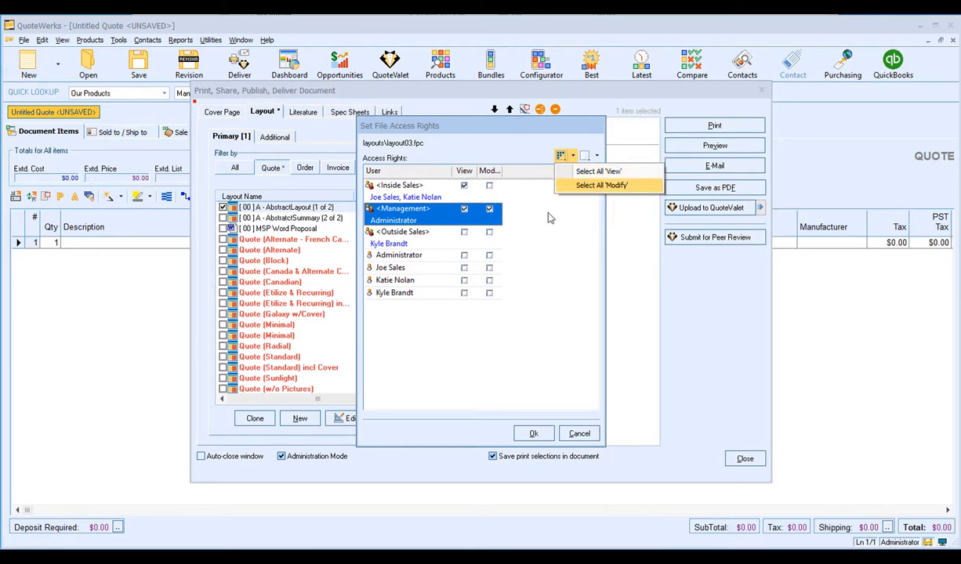
click(551, 188)
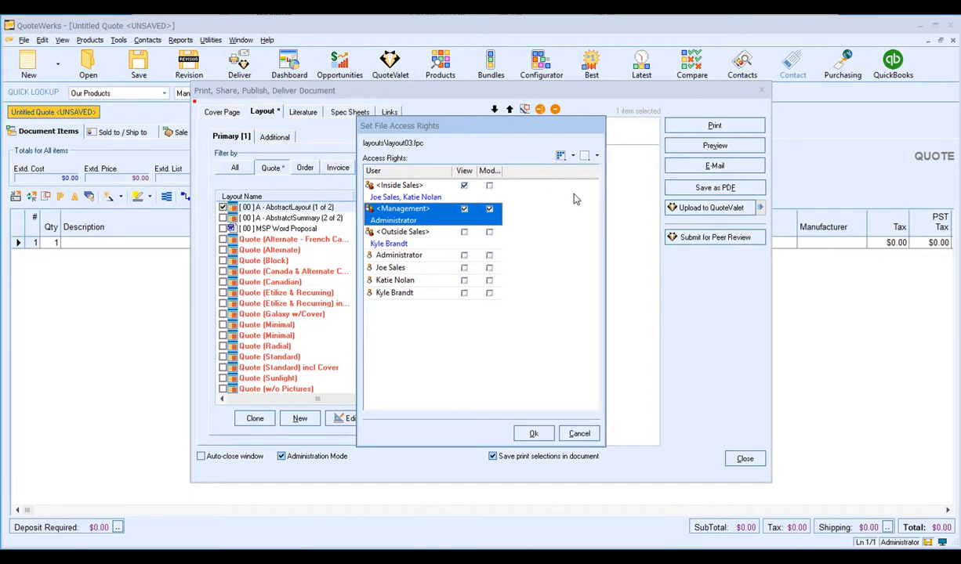
click(595, 155)
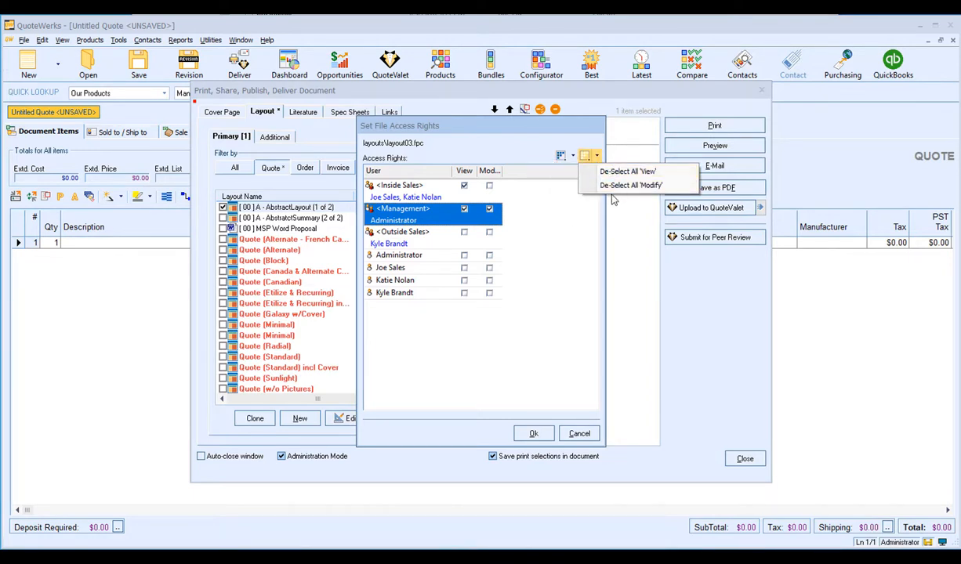
click(559, 133)
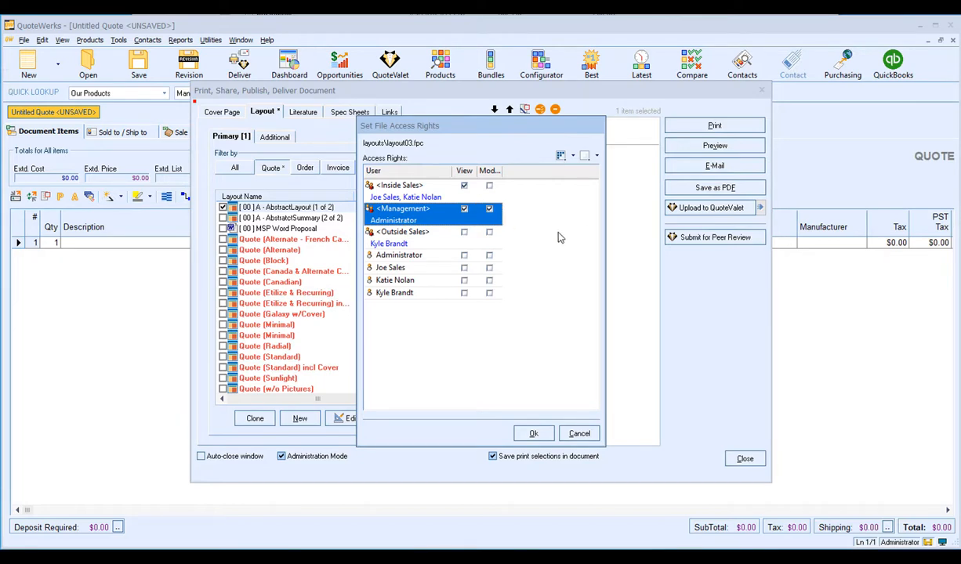
click(534, 433)
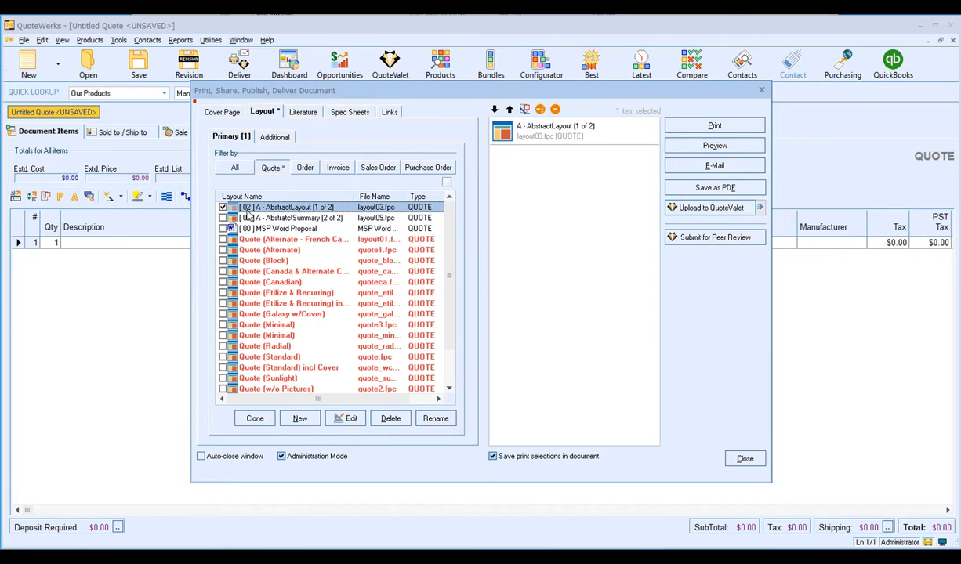
- Turn Administration Mode off to check which layouts the access rights allow, and turn it back on
click(281, 457)
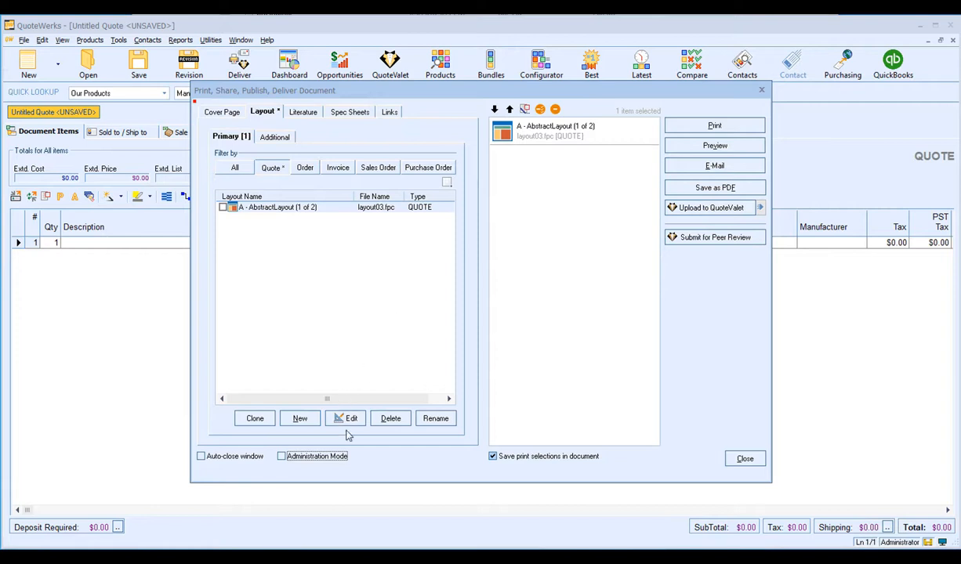
click(331, 459)
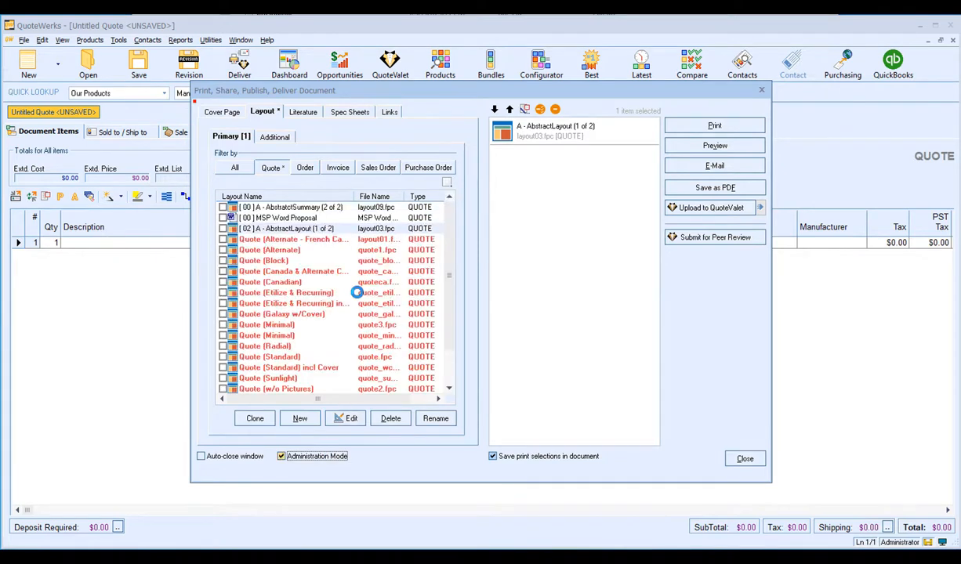
- Grant every user and group access rights to MSP Word Proposal, A - AbstractLayout (1 of 2) and Quote (Block) in one operation
click(287, 219)
click(290, 229)
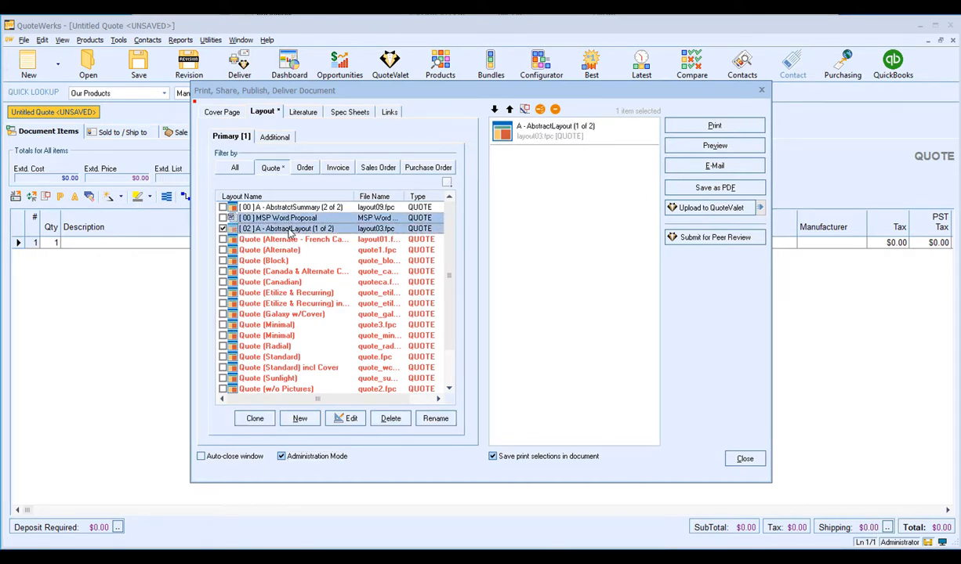
click(282, 261)
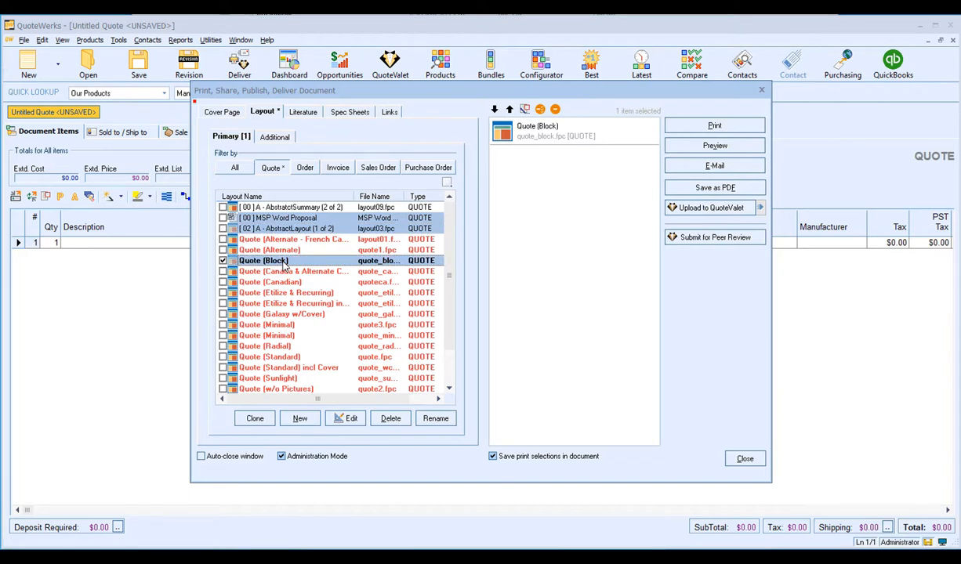
right_click(284, 267)
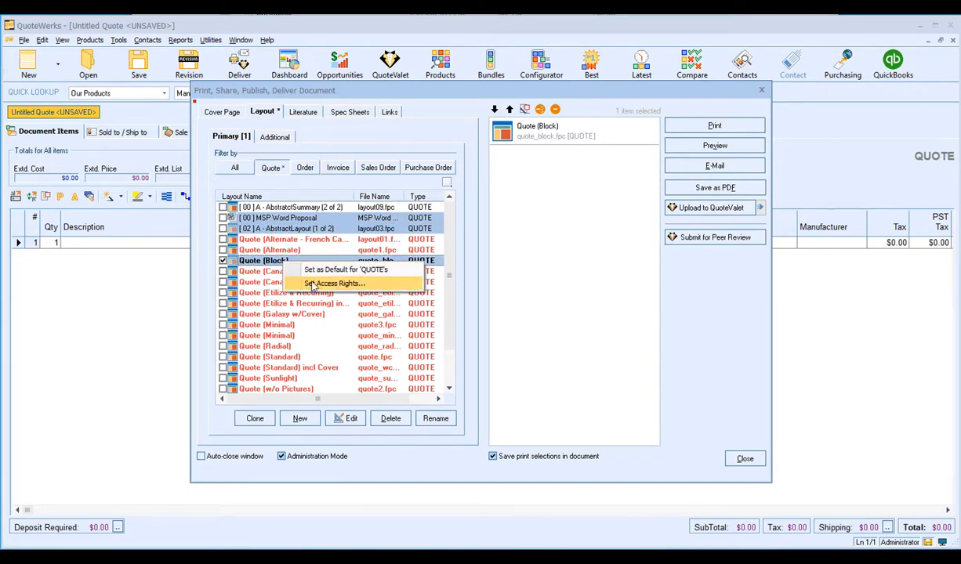
click(305, 282)
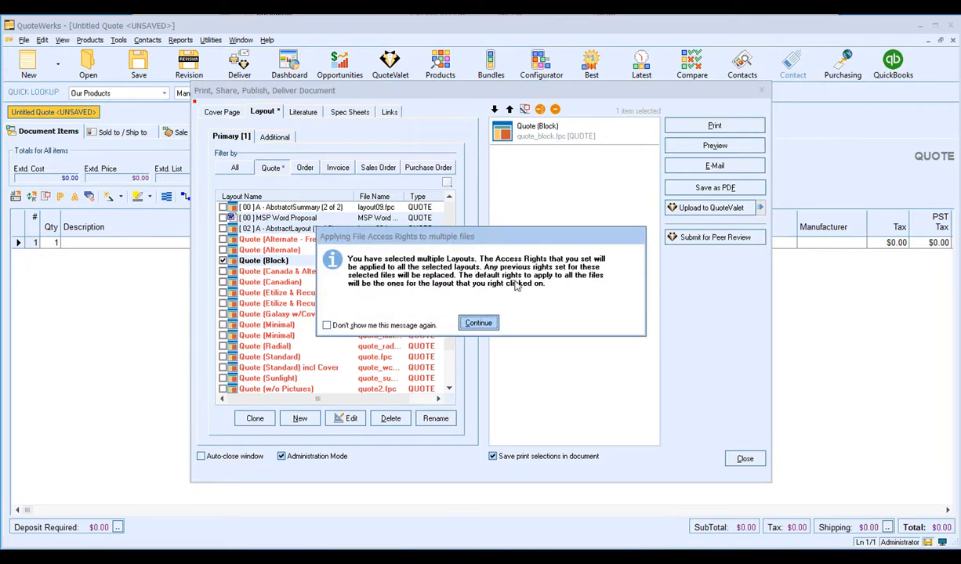
click(478, 324)
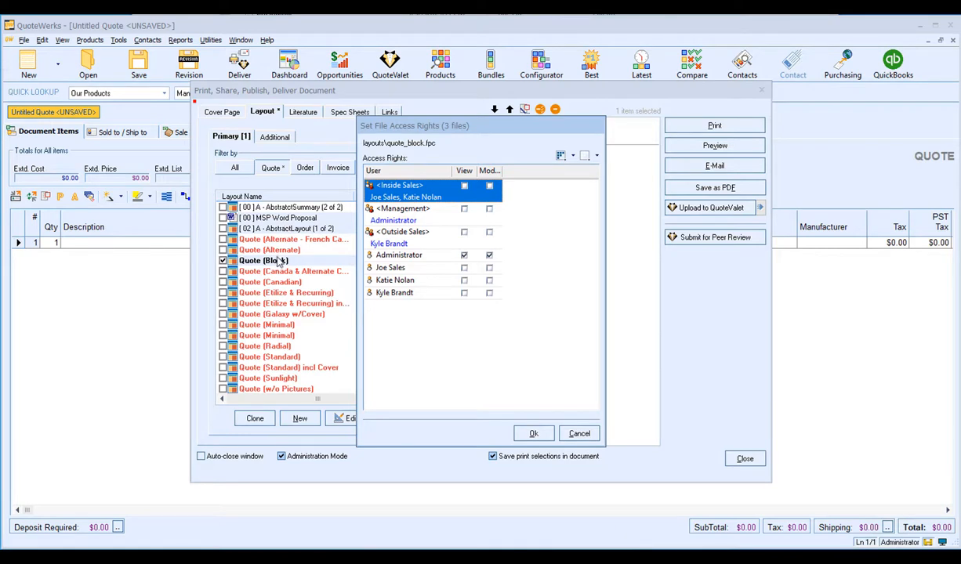
click(561, 156)
click(543, 437)
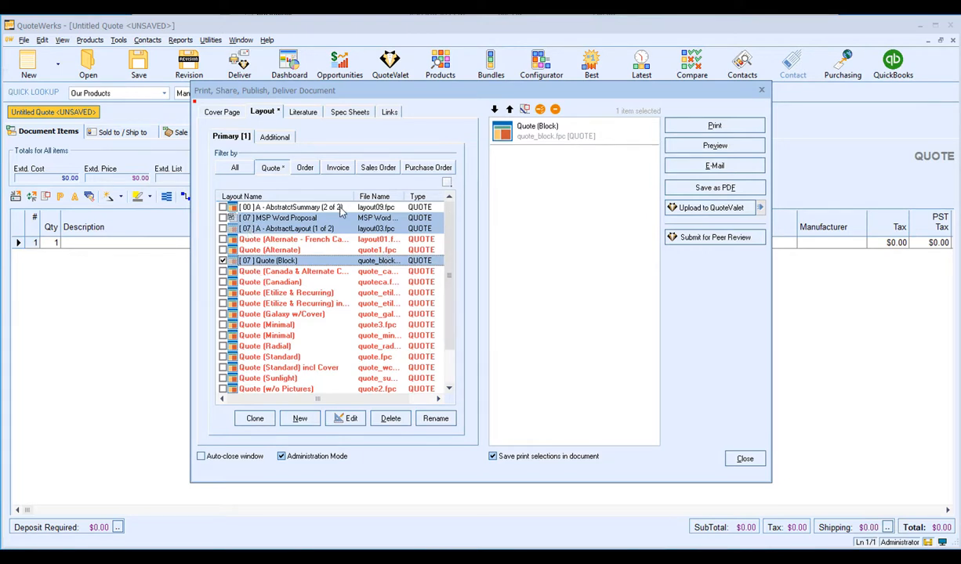
click(282, 207)
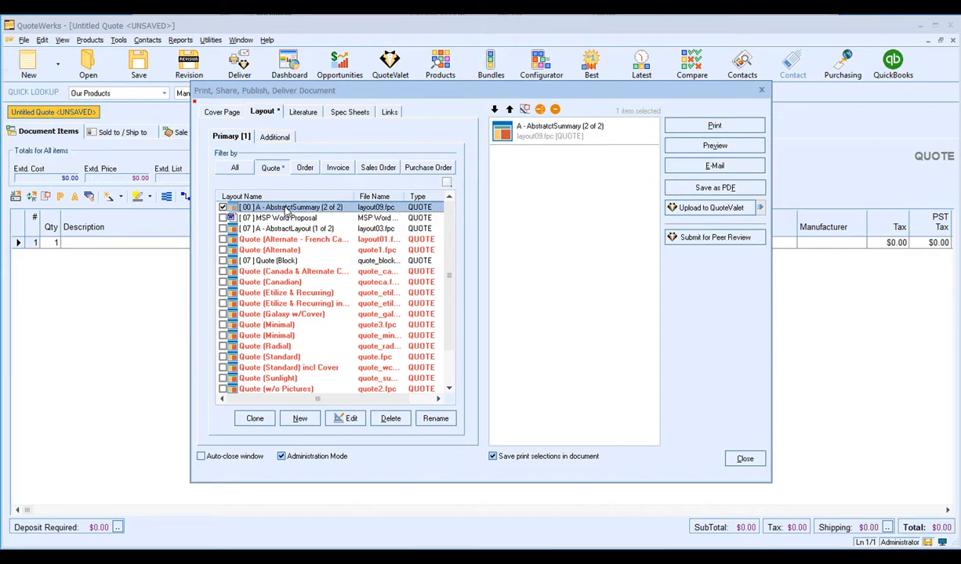
- Give the Inside Sales, Management and Outside Sales groups View rights to the cover page A- Galaxy Cover.docx
click(223, 113)
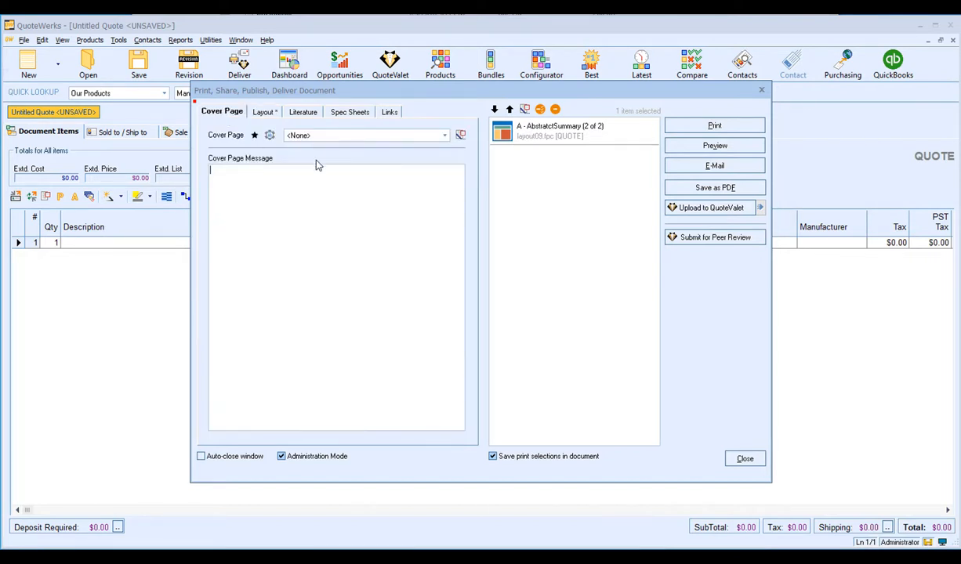
click(444, 137)
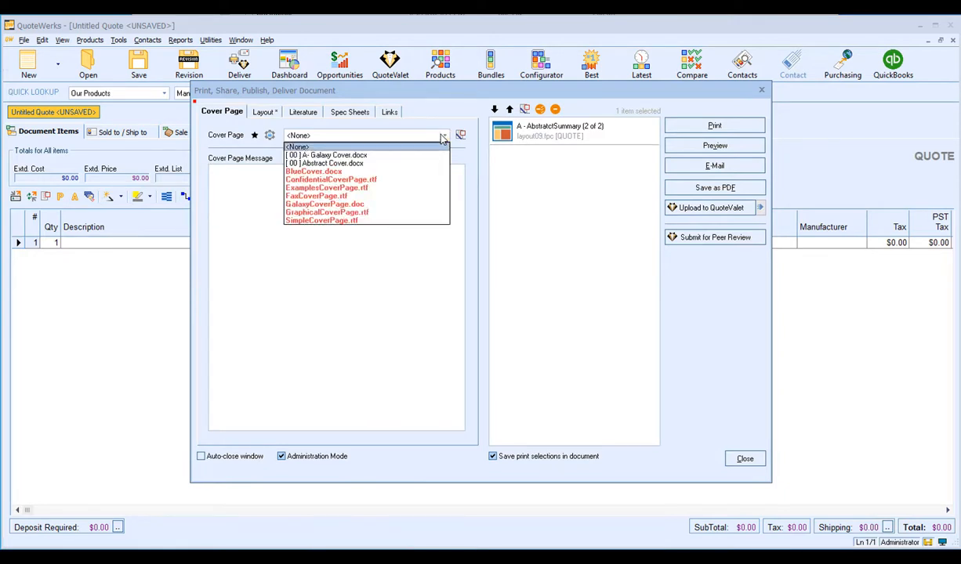
click(328, 156)
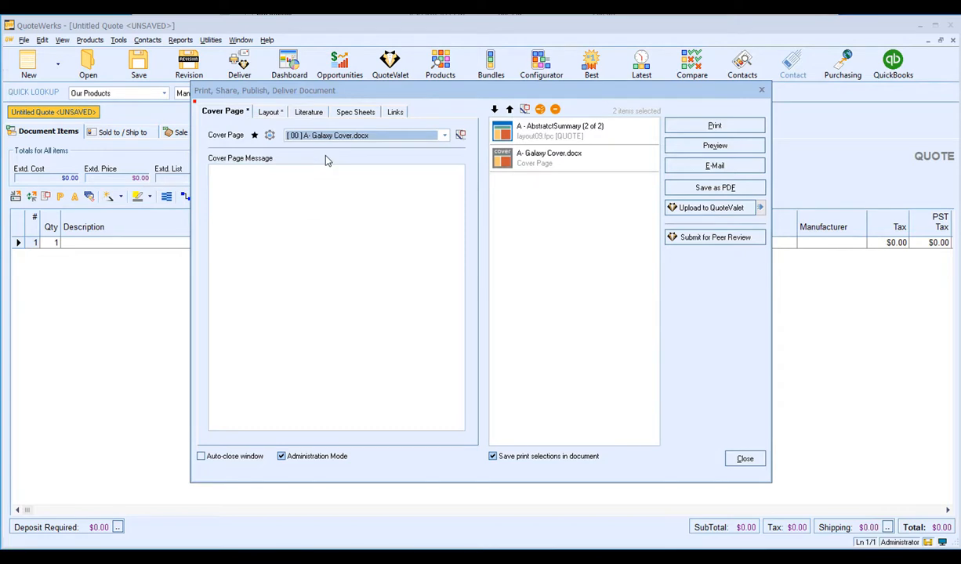
click(430, 133)
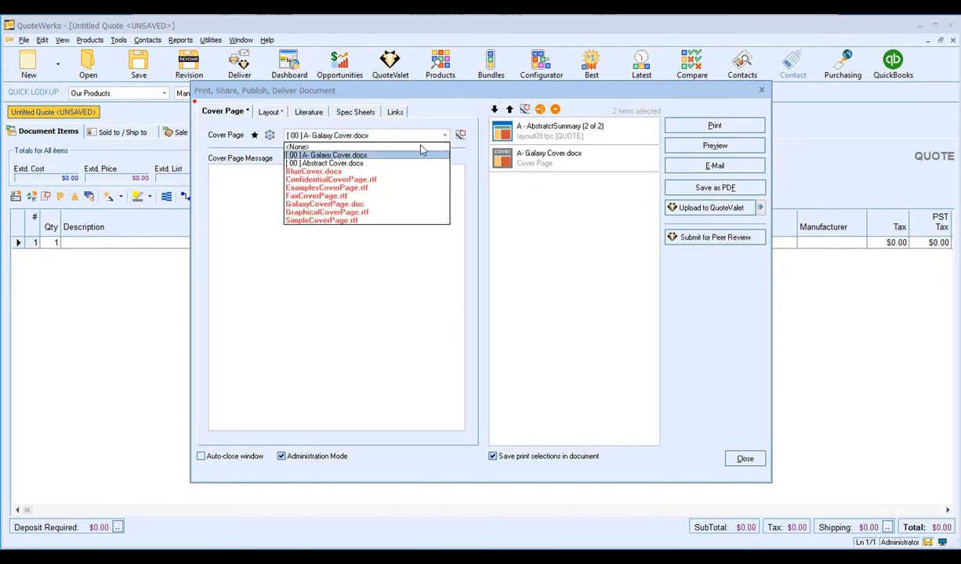
click(343, 159)
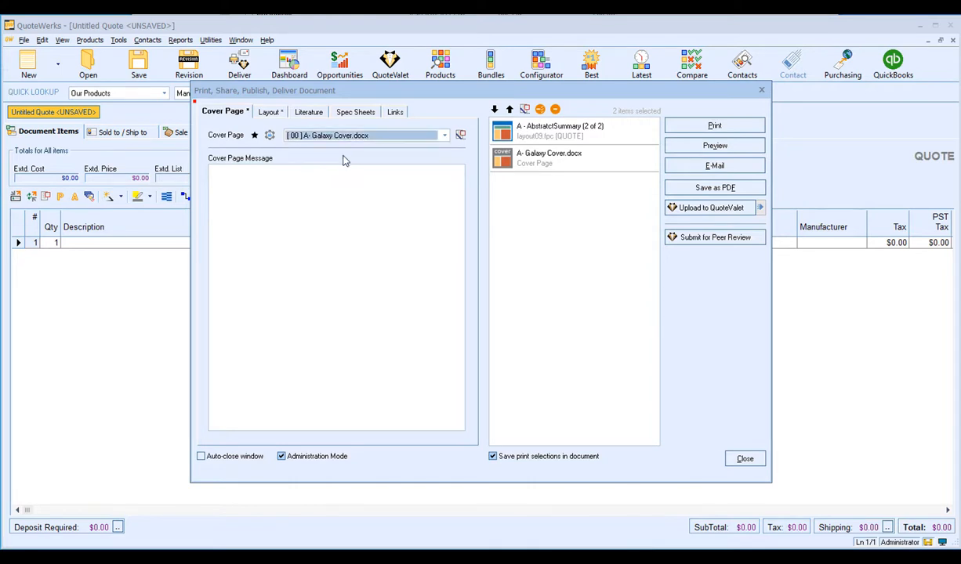
click(270, 136)
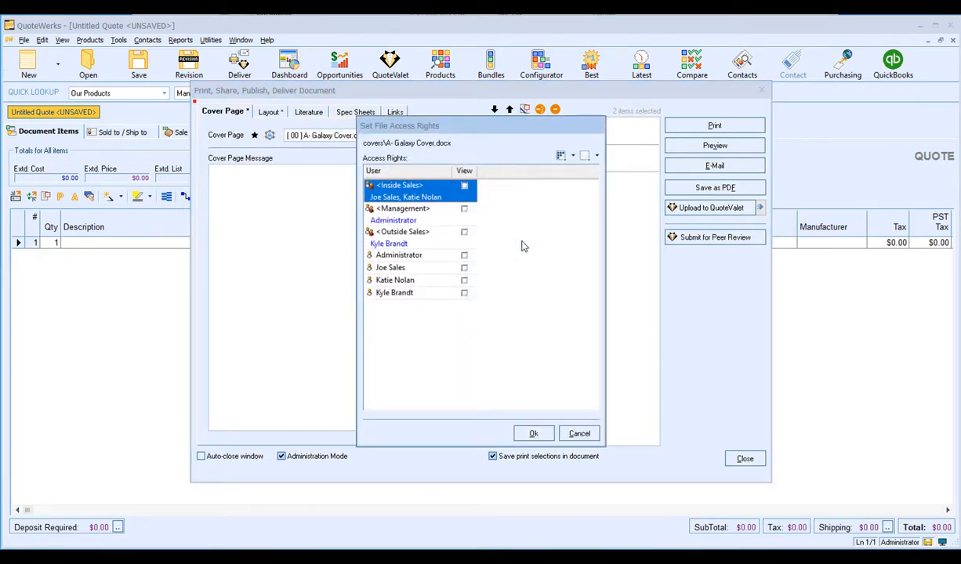
click(464, 186)
click(464, 209)
click(464, 232)
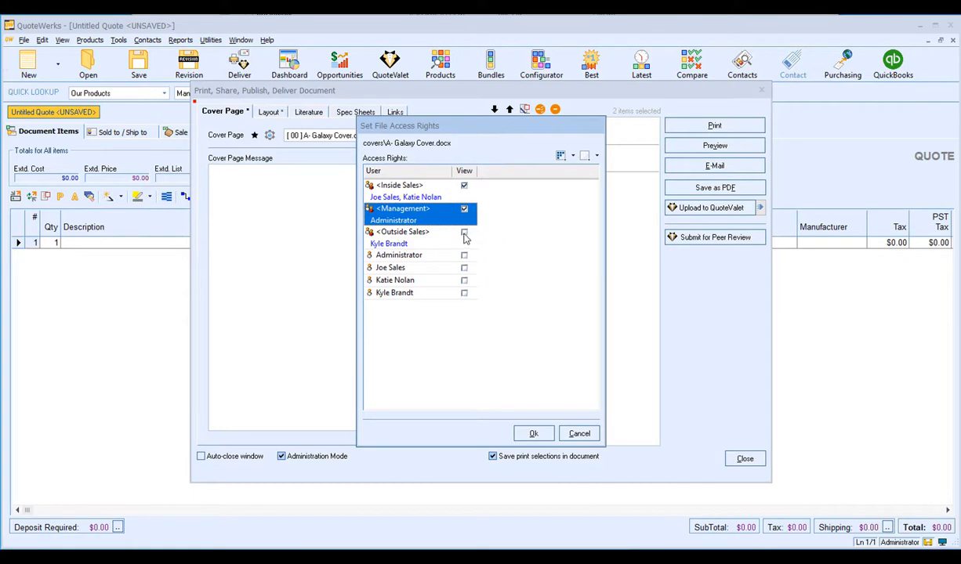
click(533, 434)
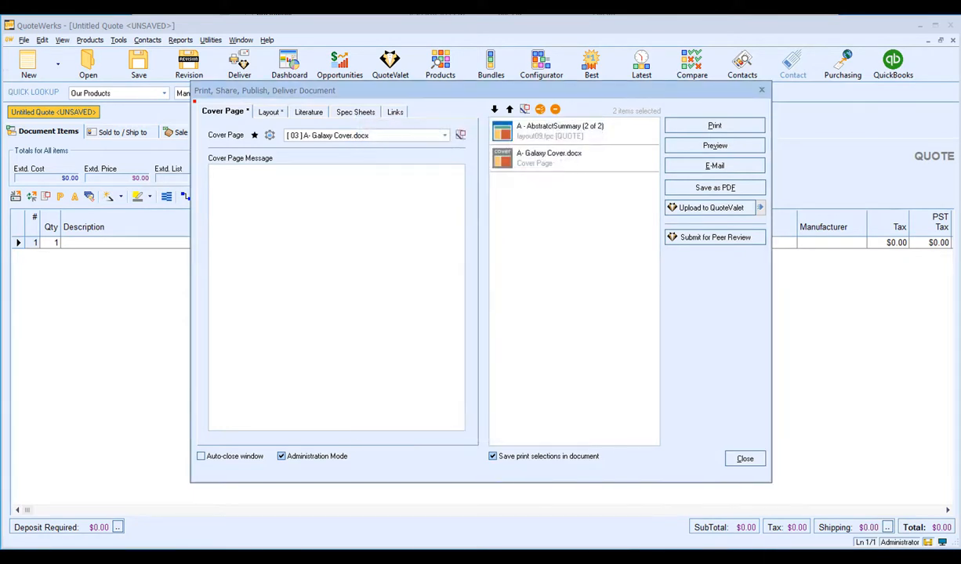
- Give all users and groups View rights to the cover page Abstract Cover.docx
click(376, 138)
click(339, 163)
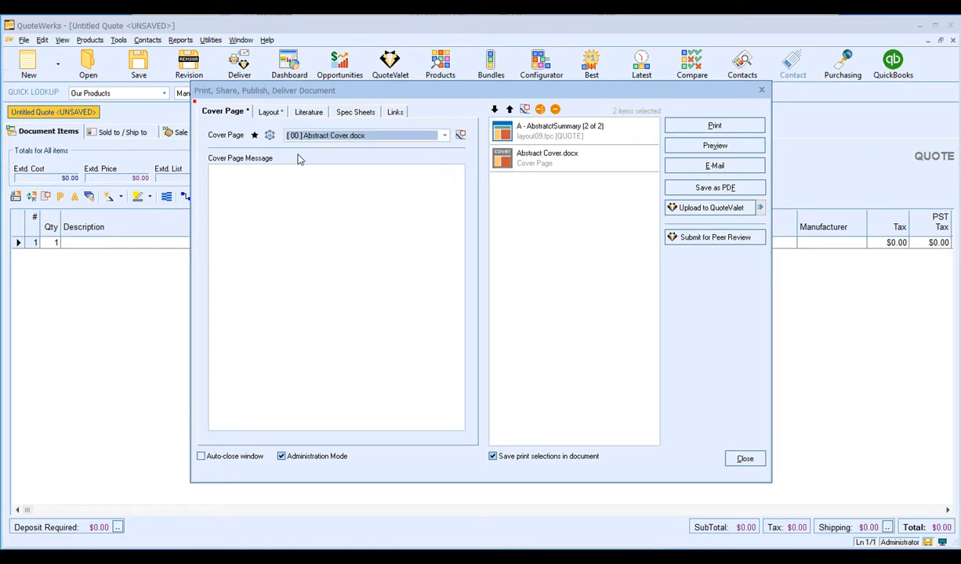
click(270, 135)
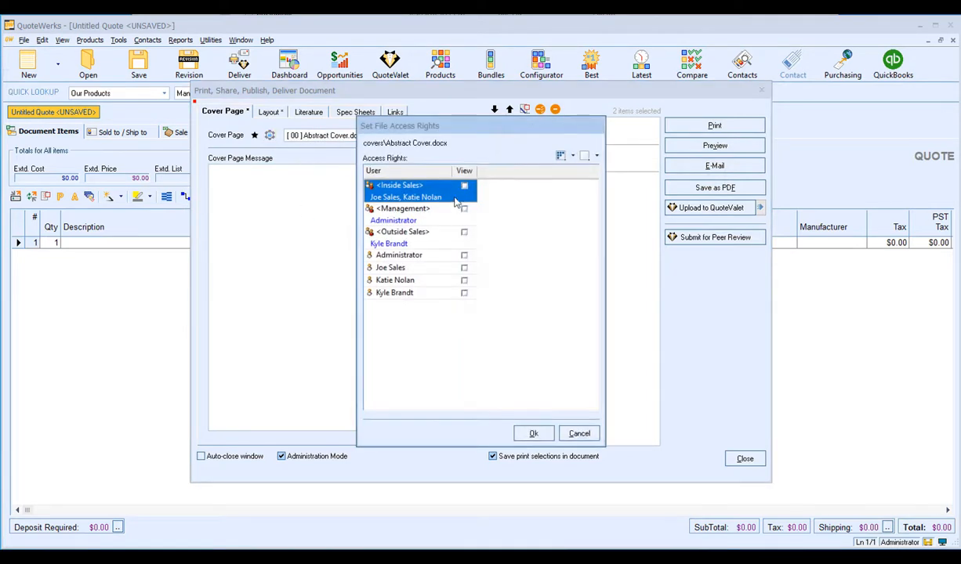
click(562, 156)
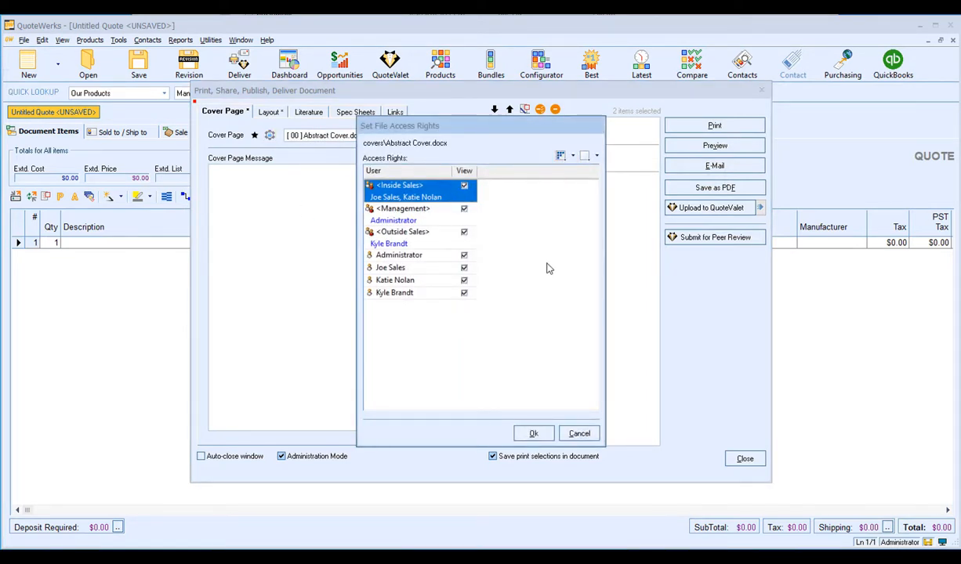
click(531, 436)
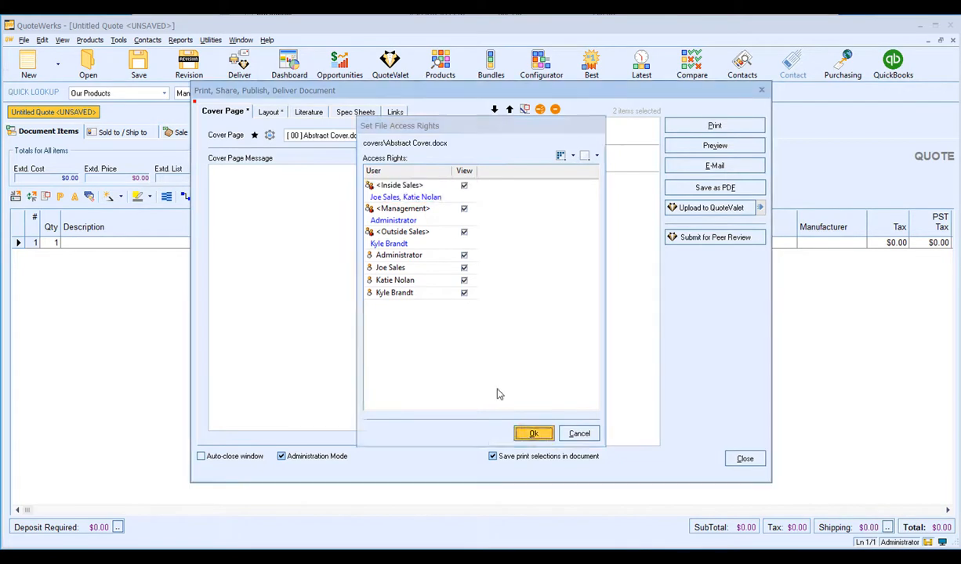
- Select A- Galaxy Cover.docx and turn Administration Mode off to check which cover pages the access rights allow
click(331, 134)
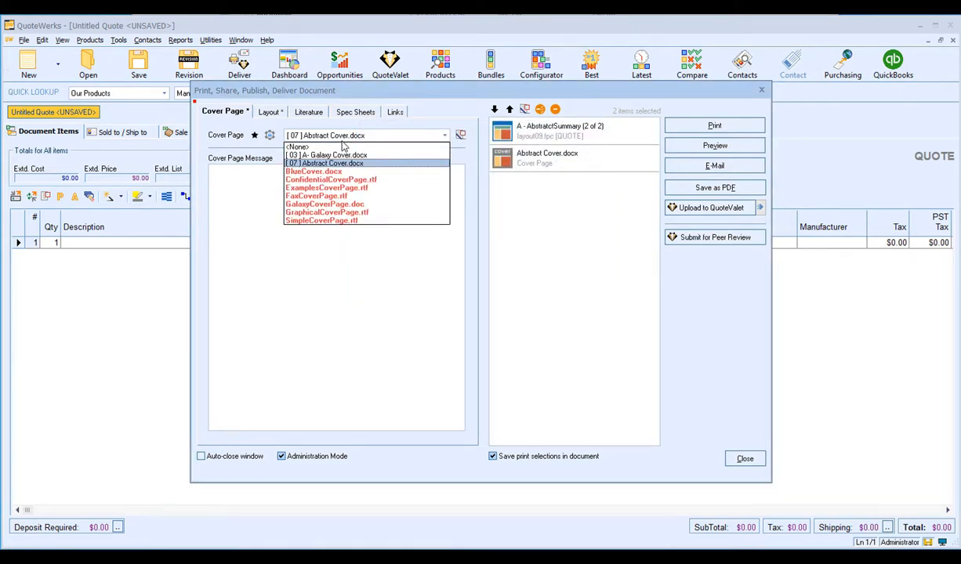
click(298, 156)
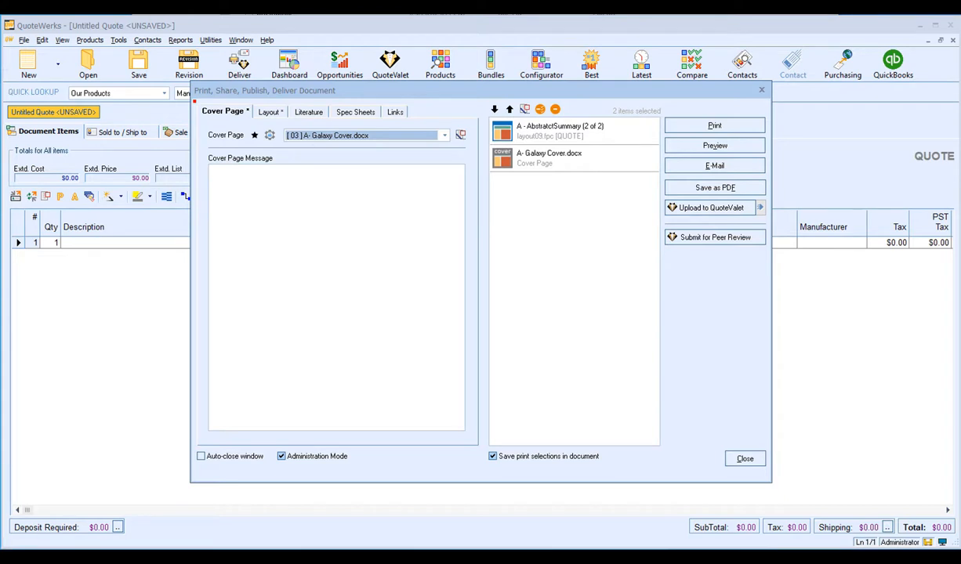
click(282, 456)
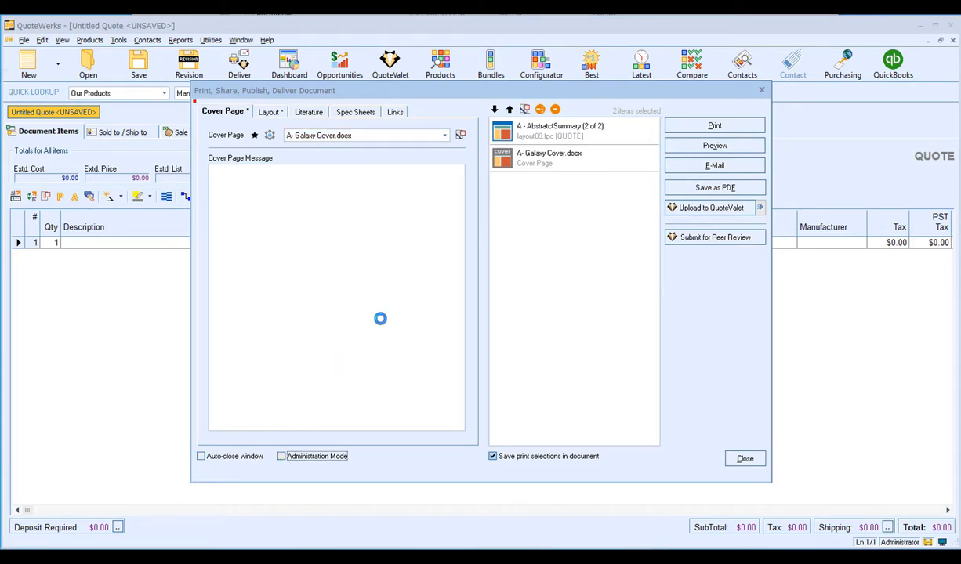
click(444, 137)
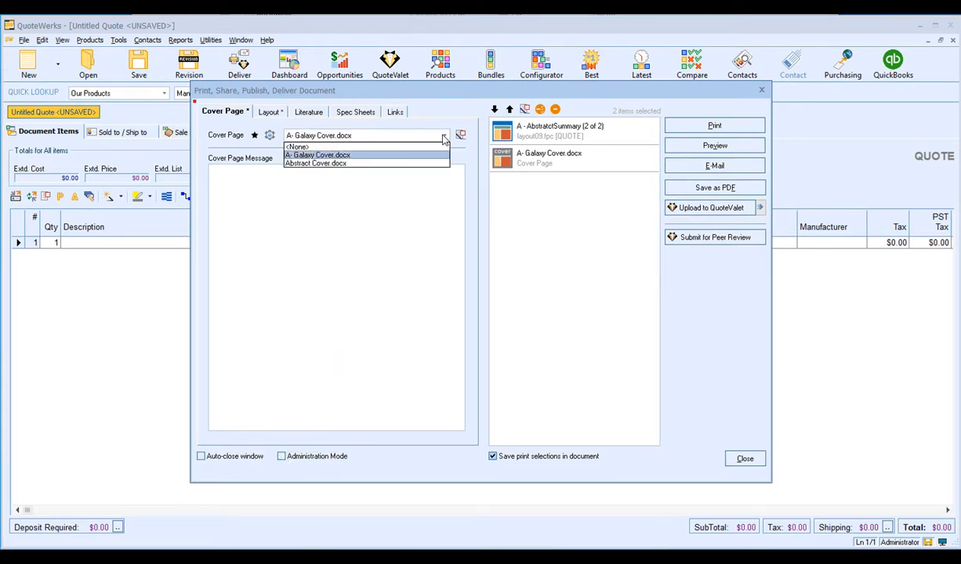
click(443, 138)
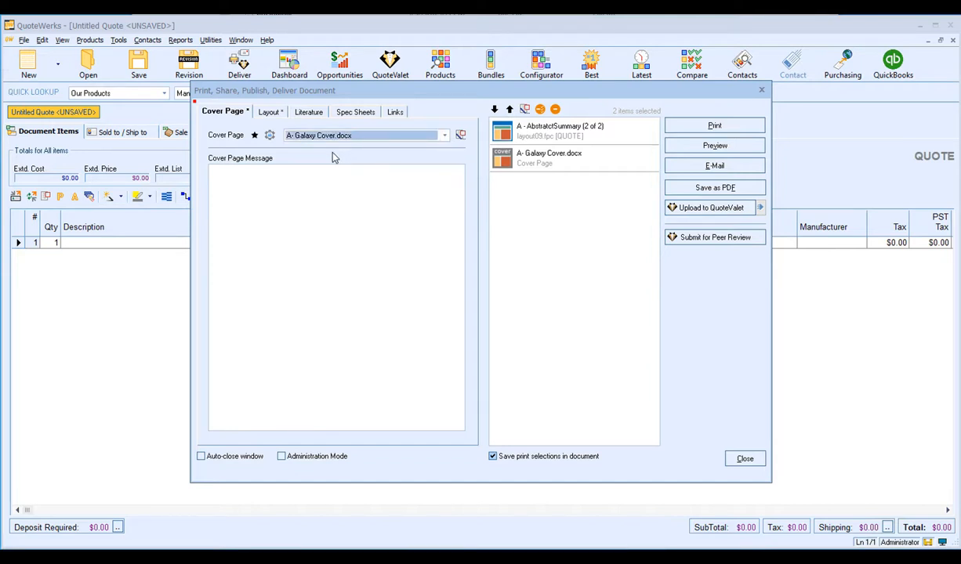
- Turn Administration Mode on for the literature and give all users and groups View rights to Support Agreement-A.docx
click(301, 111)
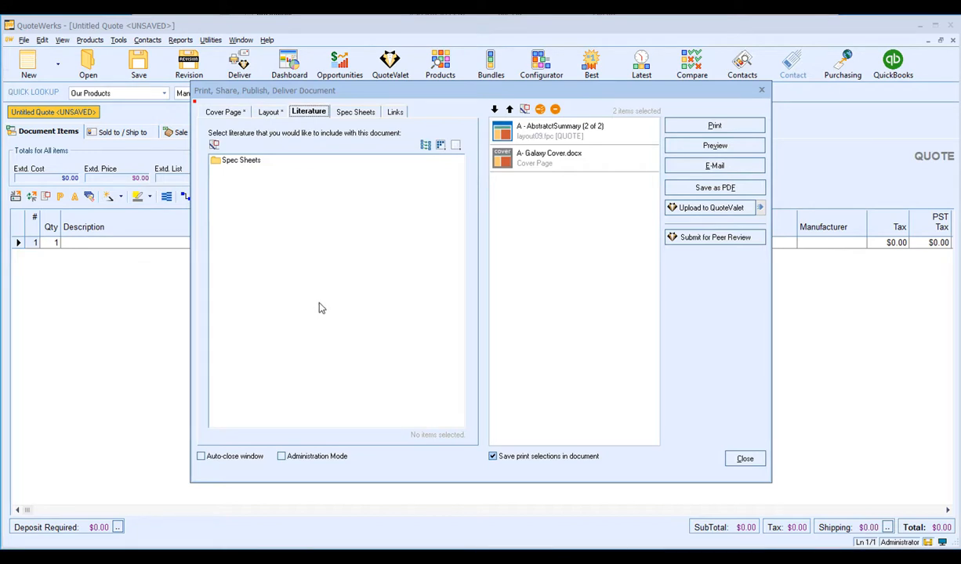
click(281, 456)
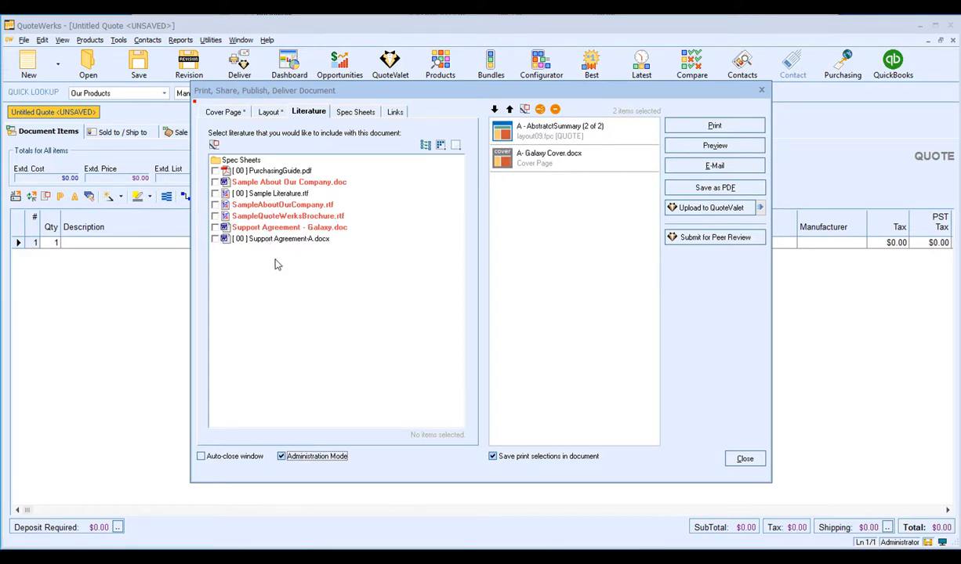
right_click(261, 238)
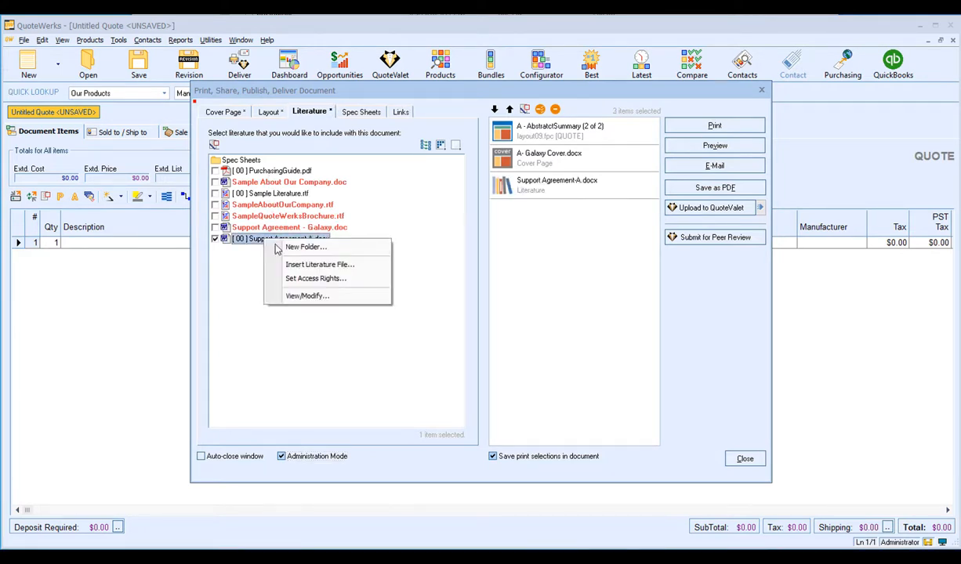
click(309, 282)
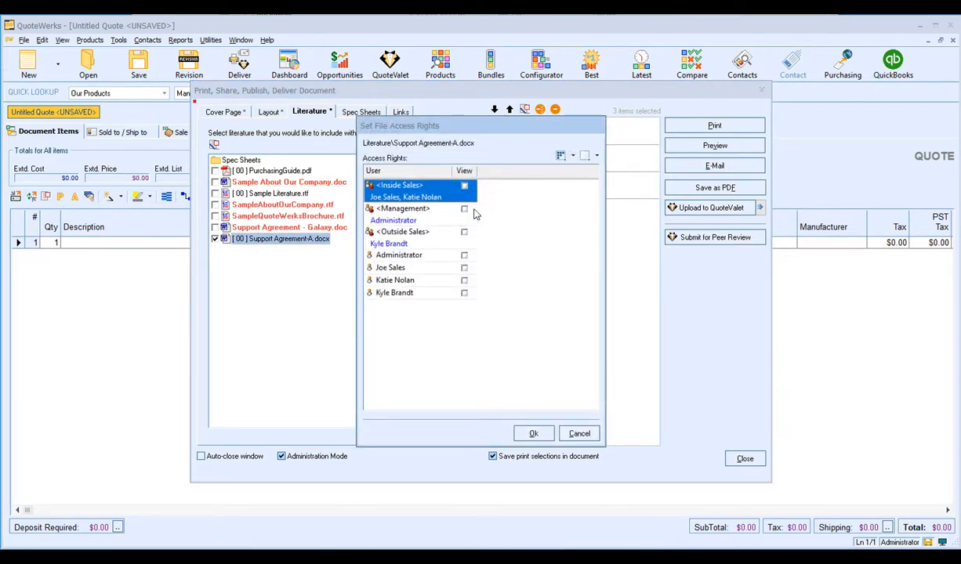
click(561, 156)
click(533, 433)
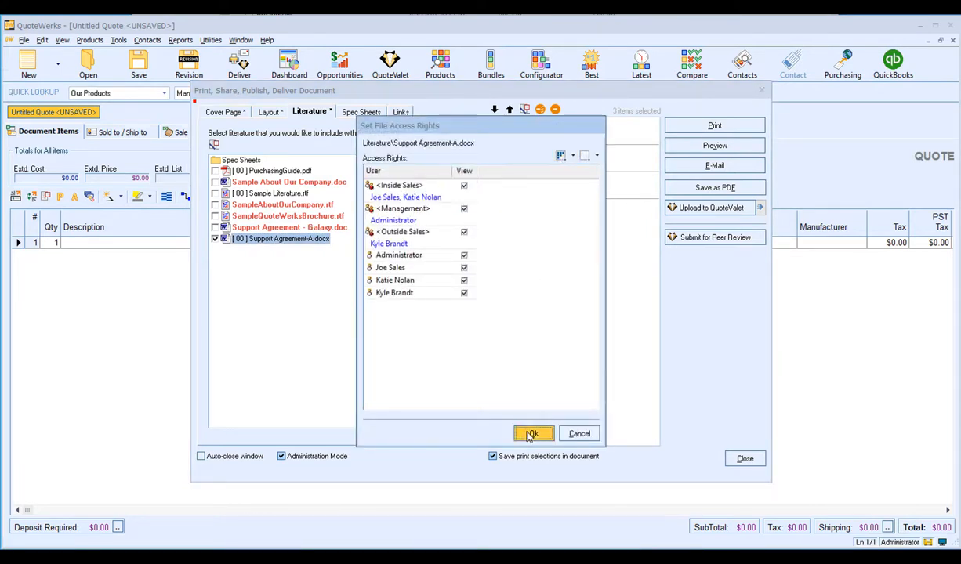
- Give the Inside Sales and Outside Sales groups View rights to the literature file PurchasingGuide.pdf
click(273, 172)
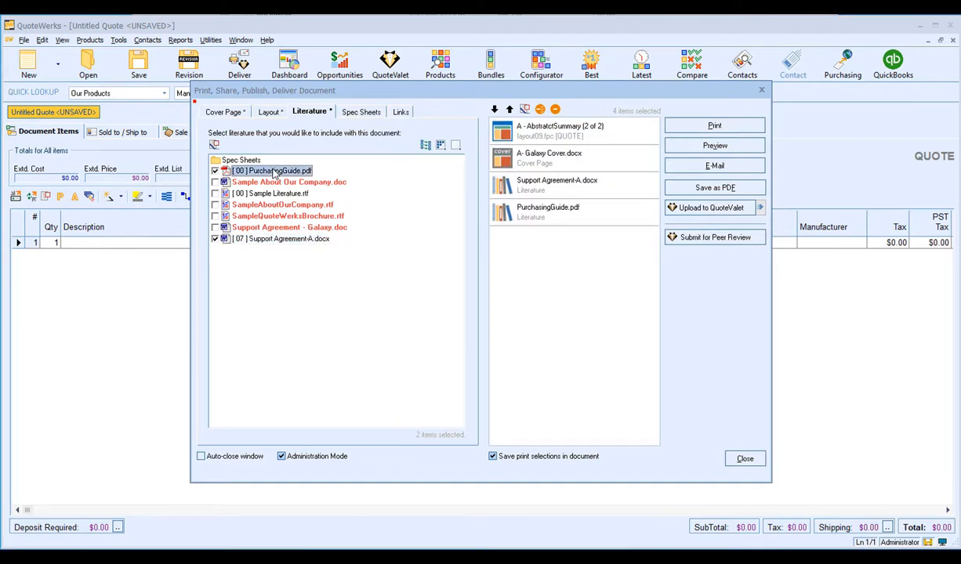
right_click(274, 172)
click(323, 209)
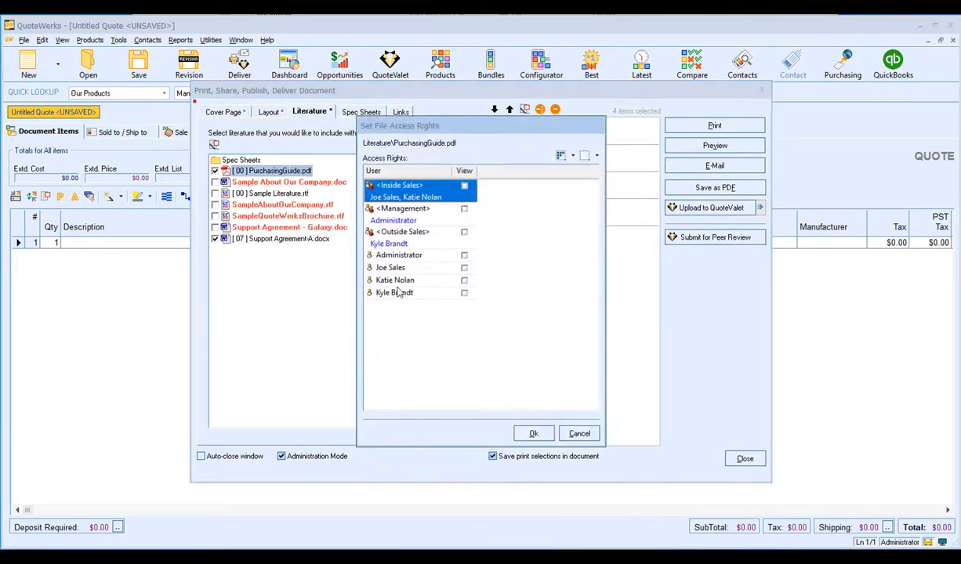
click(465, 188)
click(464, 232)
click(535, 434)
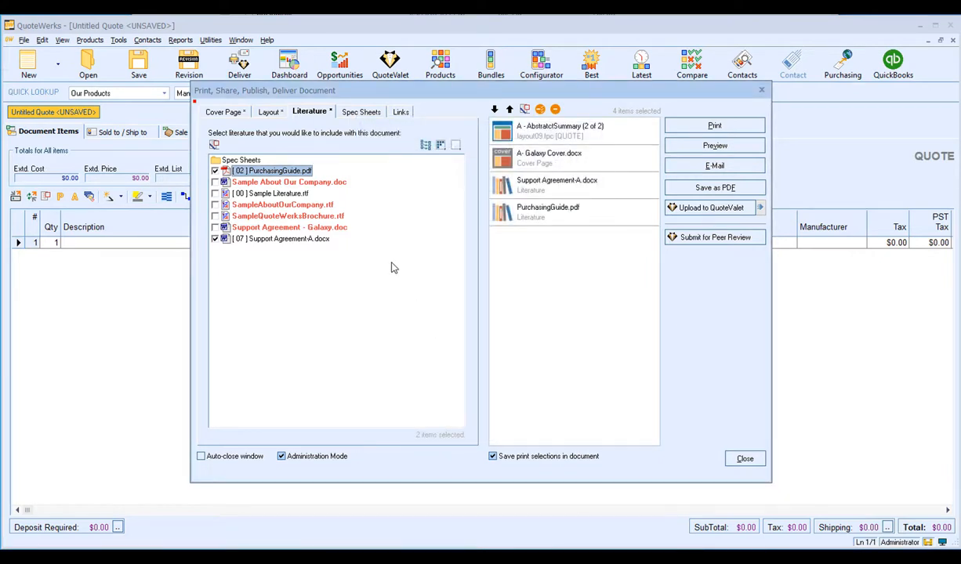
- Turn Administration Mode off to check the allowed literature and quote layouts, and turn it back on
click(280, 456)
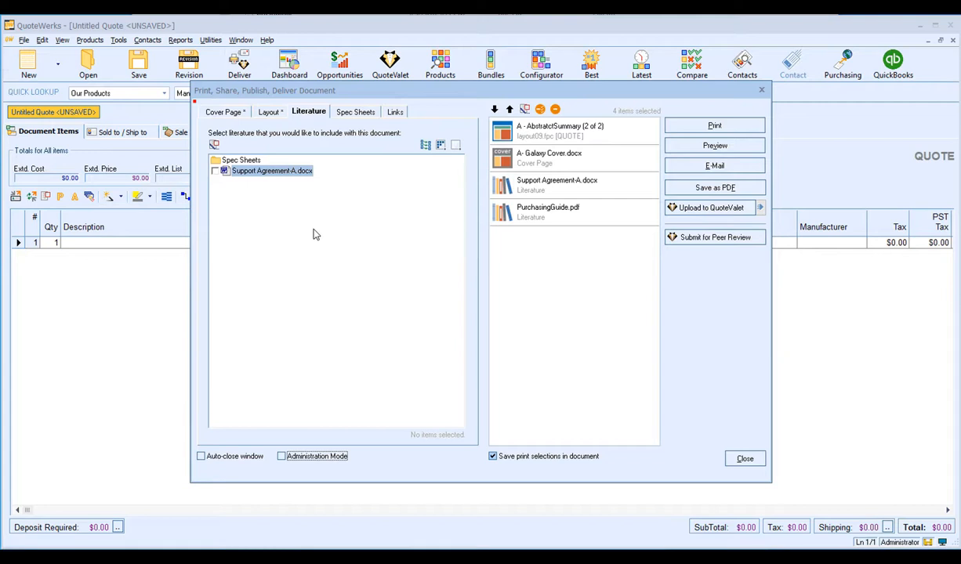
click(267, 111)
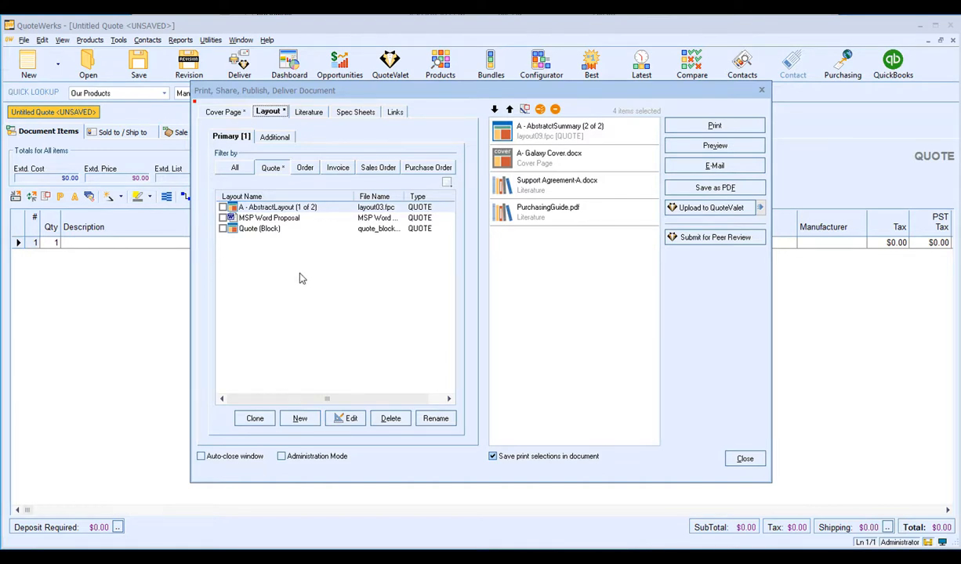
click(281, 458)
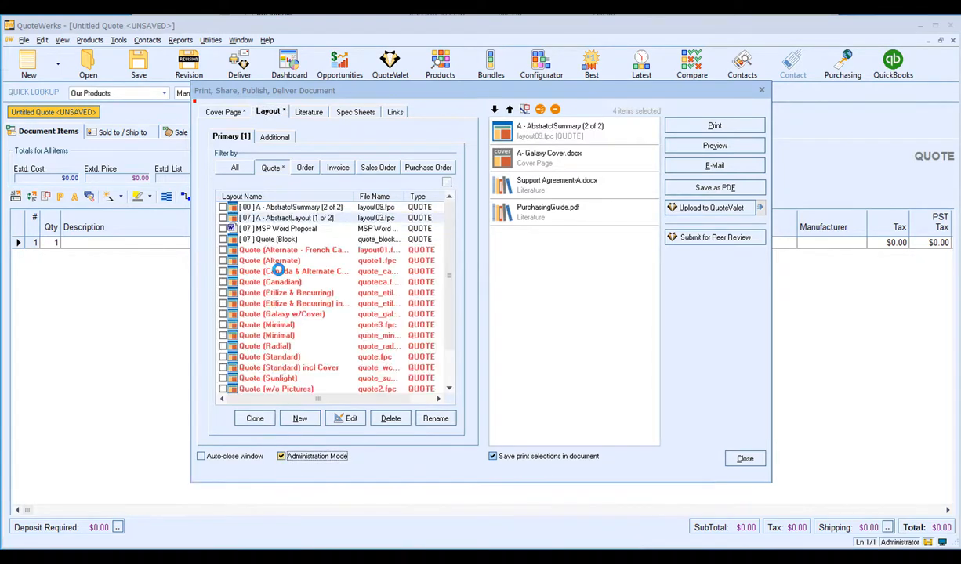
- Remove all View rights and the Administrator's Modify right from the quote layout A - AbstractLayout (1 of 2), and turn Administration Mode off
click(275, 218)
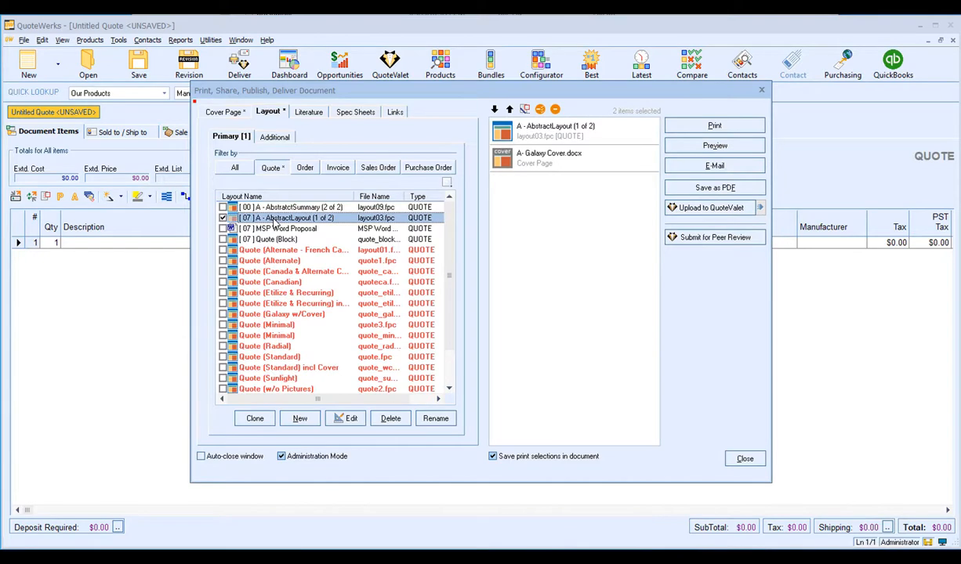
right_click(274, 223)
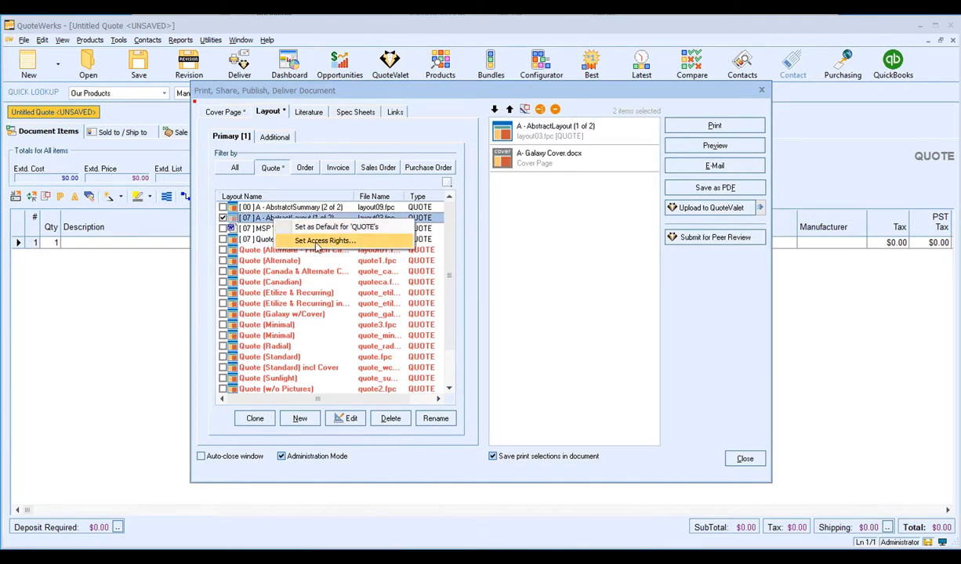
click(374, 241)
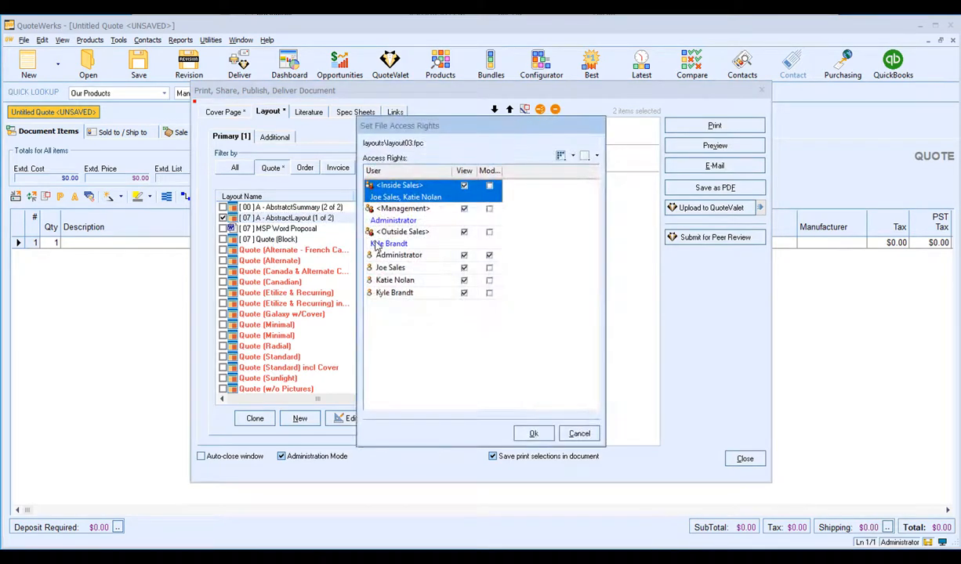
click(584, 156)
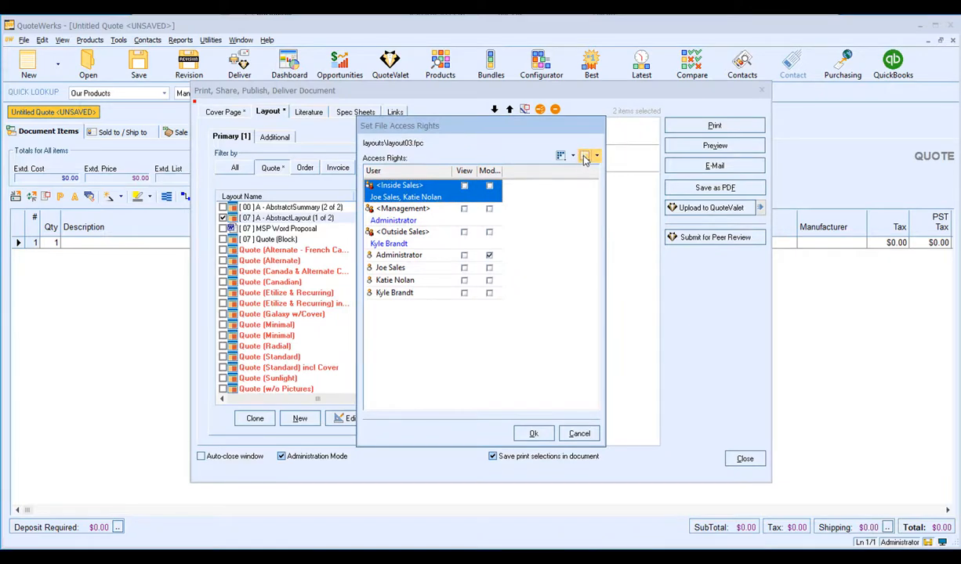
click(489, 256)
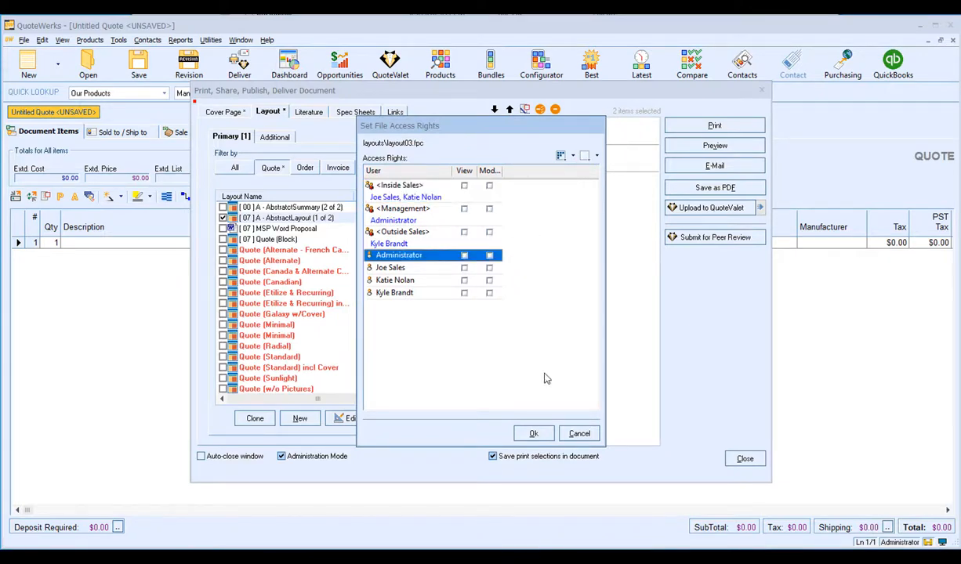
click(532, 434)
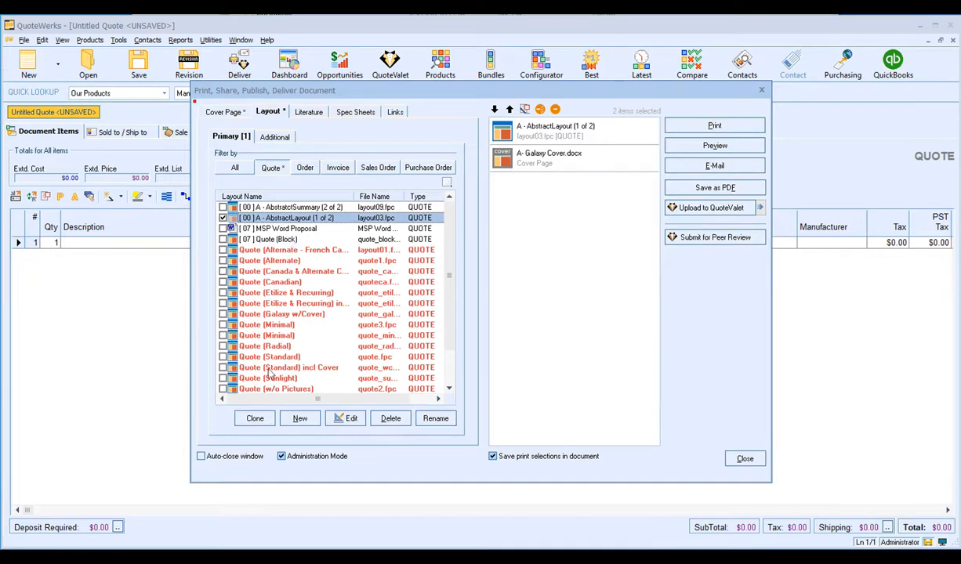
click(281, 457)
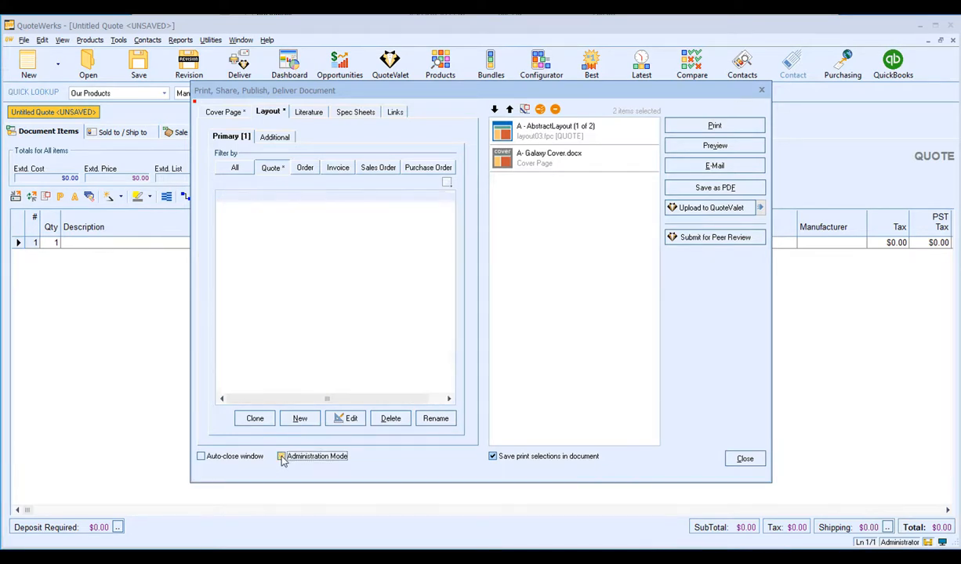